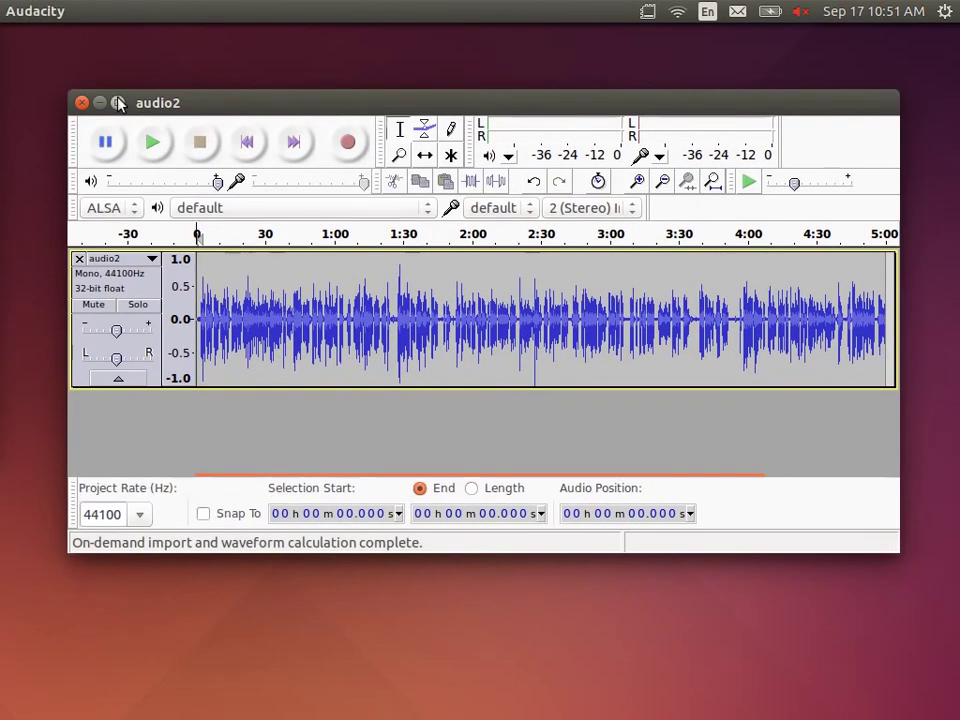
# Maximize the audio2 window, increase the track's height to about three times, and fit the whole recording to the window width
pyautogui.click(118, 103)
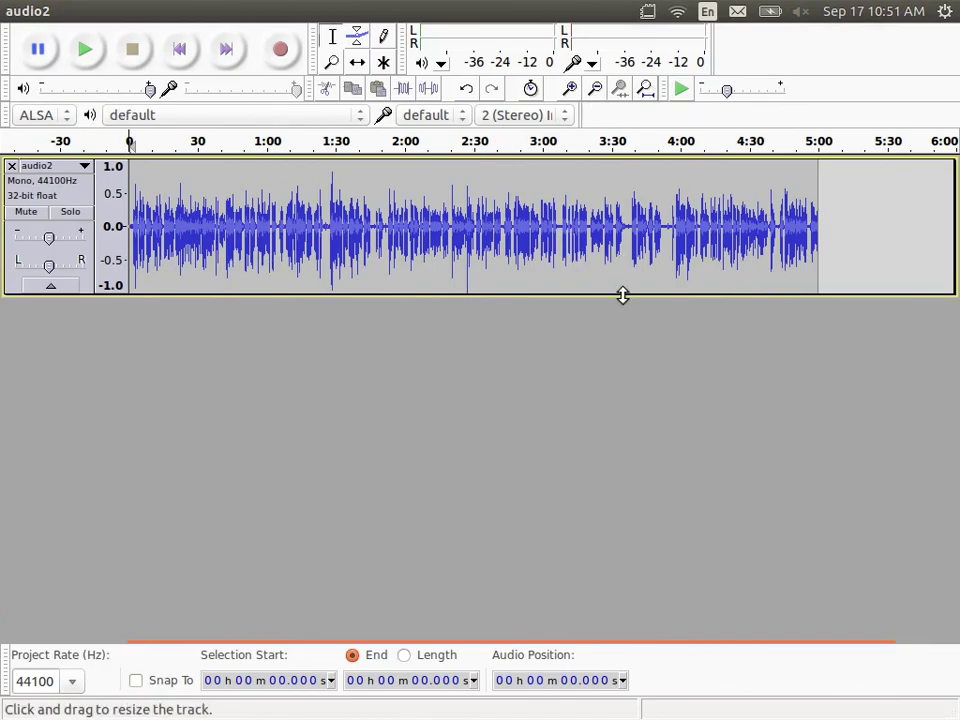
pyautogui.moveTo(624, 296); pyautogui.dragTo(630, 566)
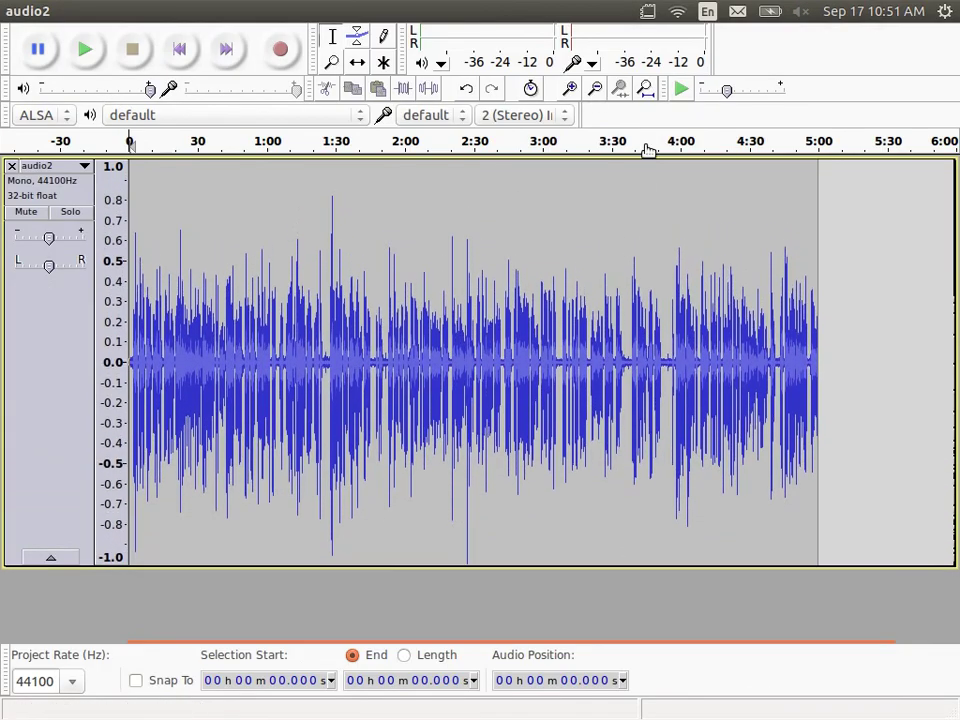
pyautogui.click(645, 89)
pyautogui.moveTo(804, 628)
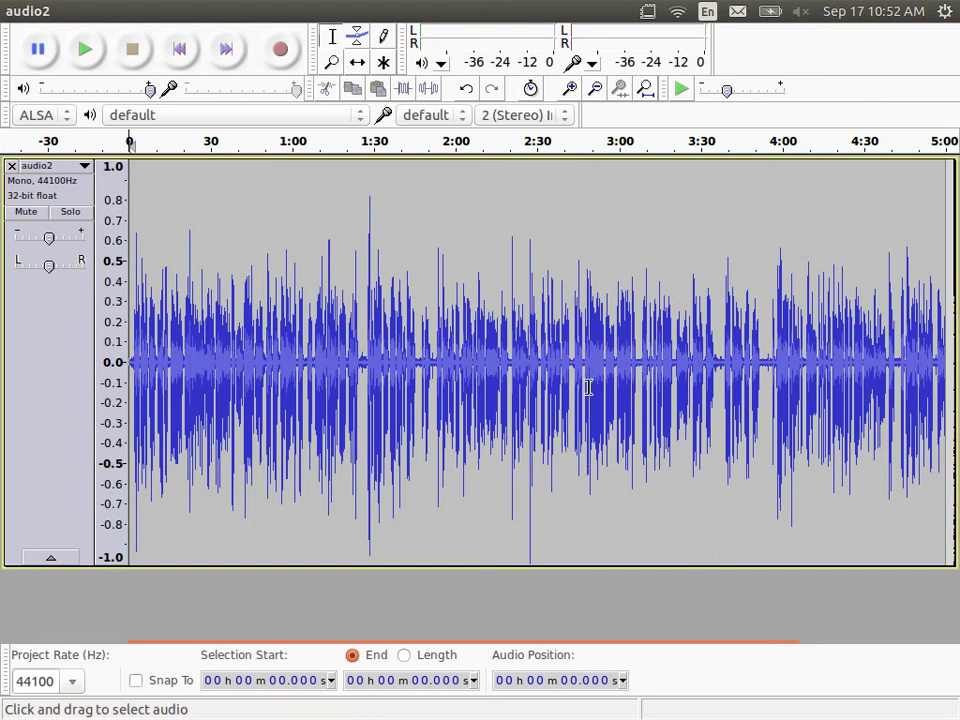
# Zoom the waveform to the section from about 2:48.6 to 3:00.6 and place the cursor at about 2:55.2
pyautogui.moveTo(589, 387); pyautogui.dragTo(613, 347)
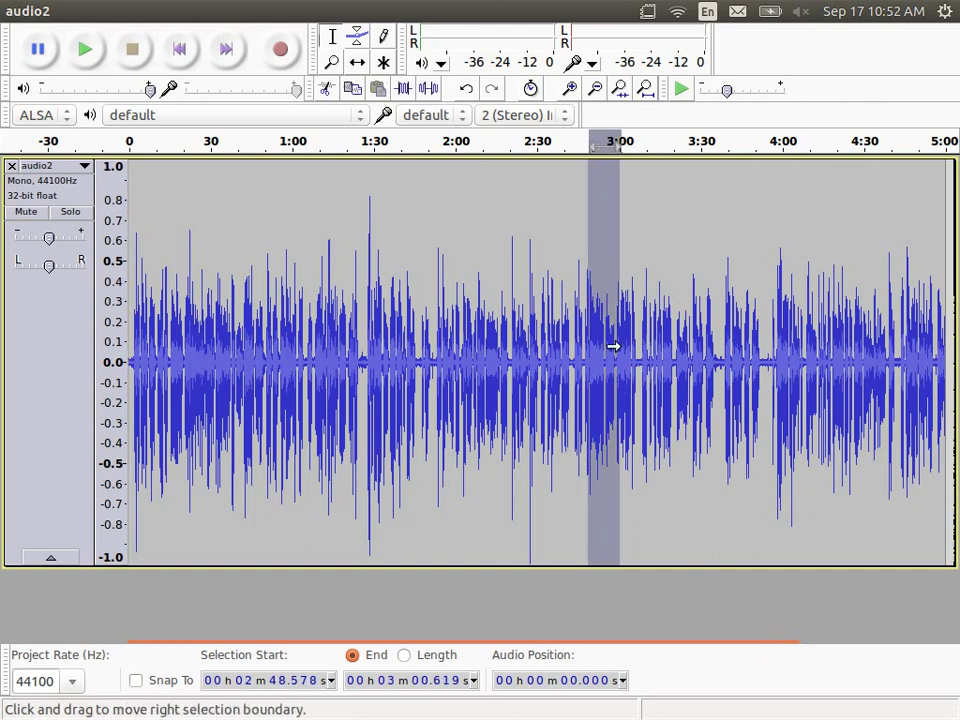
pyautogui.click(631, 90)
pyautogui.click(586, 420)
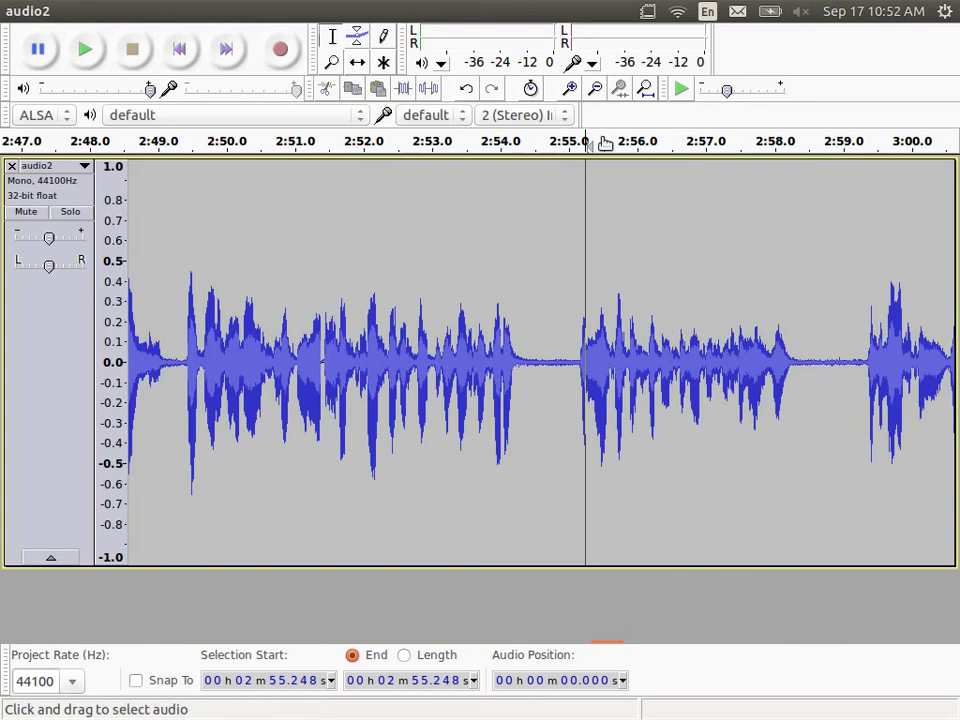
# Magnify the waveform around the cursor until the individual sample points can be examined
pyautogui.click(569, 92)
pyautogui.click(569, 92)
pyautogui.click(569, 90)
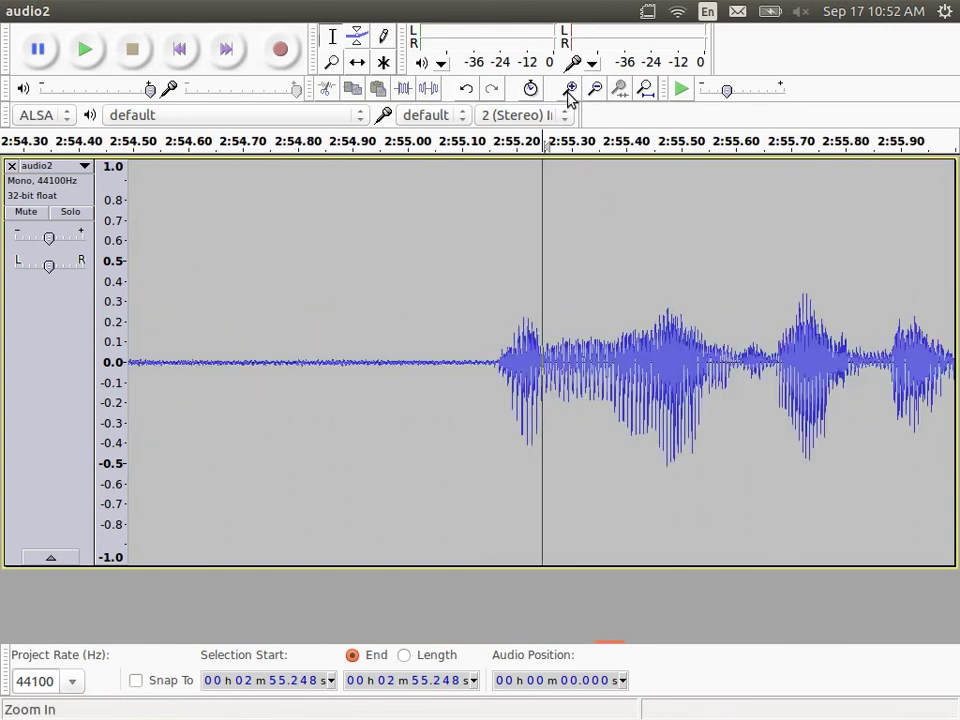
pyautogui.click(569, 90)
pyautogui.click(569, 90)
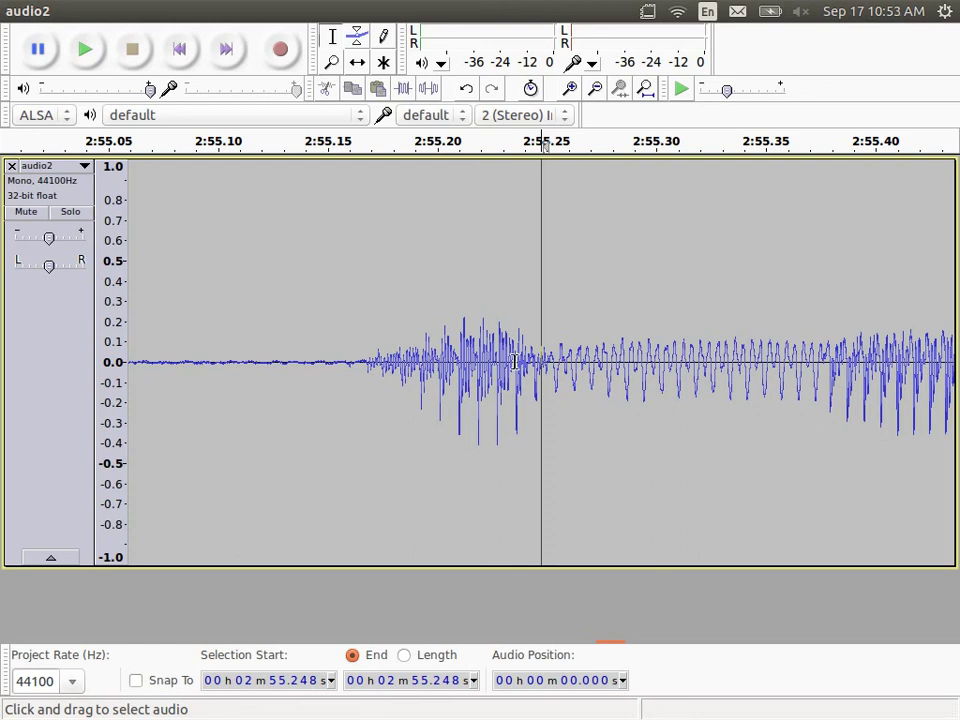
pyautogui.click(569, 90)
pyautogui.click(569, 90)
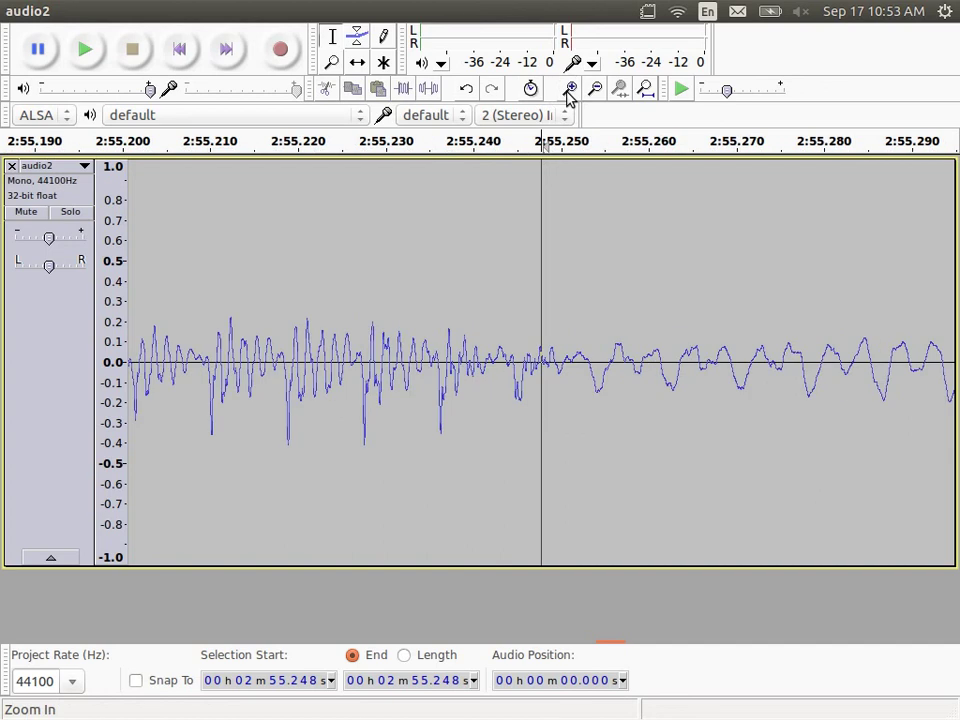
pyautogui.click(569, 90)
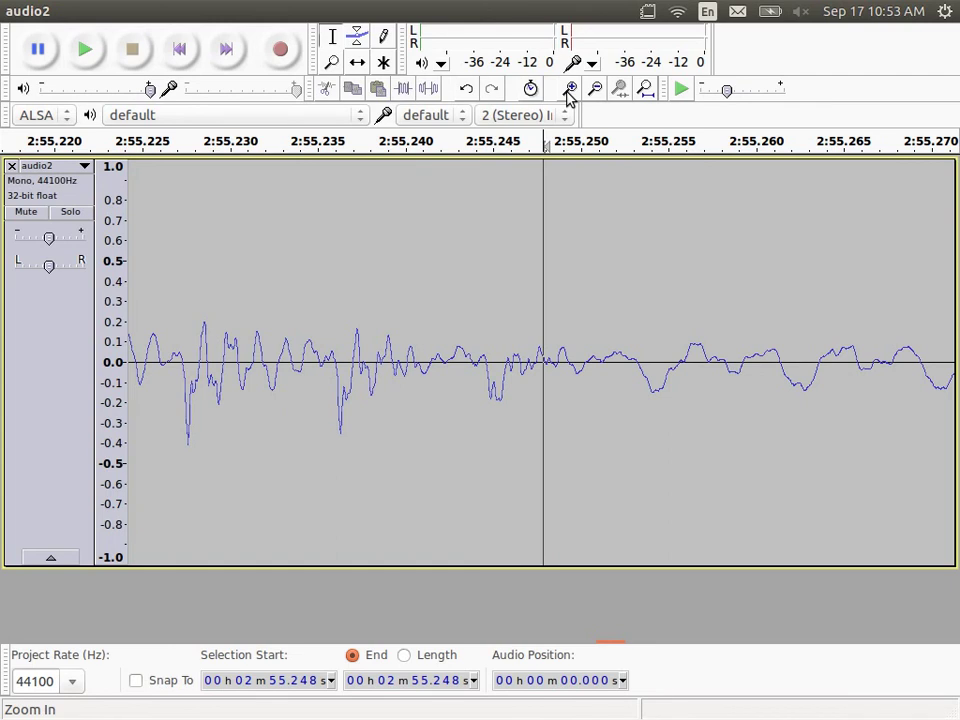
pyautogui.click(568, 90)
pyautogui.click(568, 90)
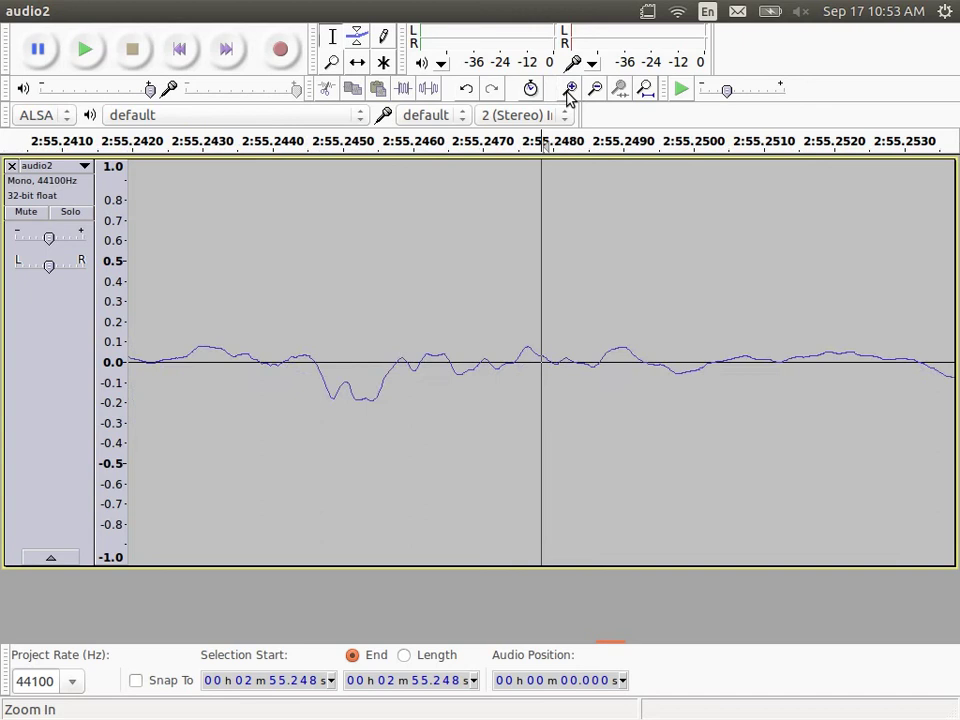
pyautogui.click(568, 90)
pyautogui.click(568, 90)
pyautogui.click(568, 90)
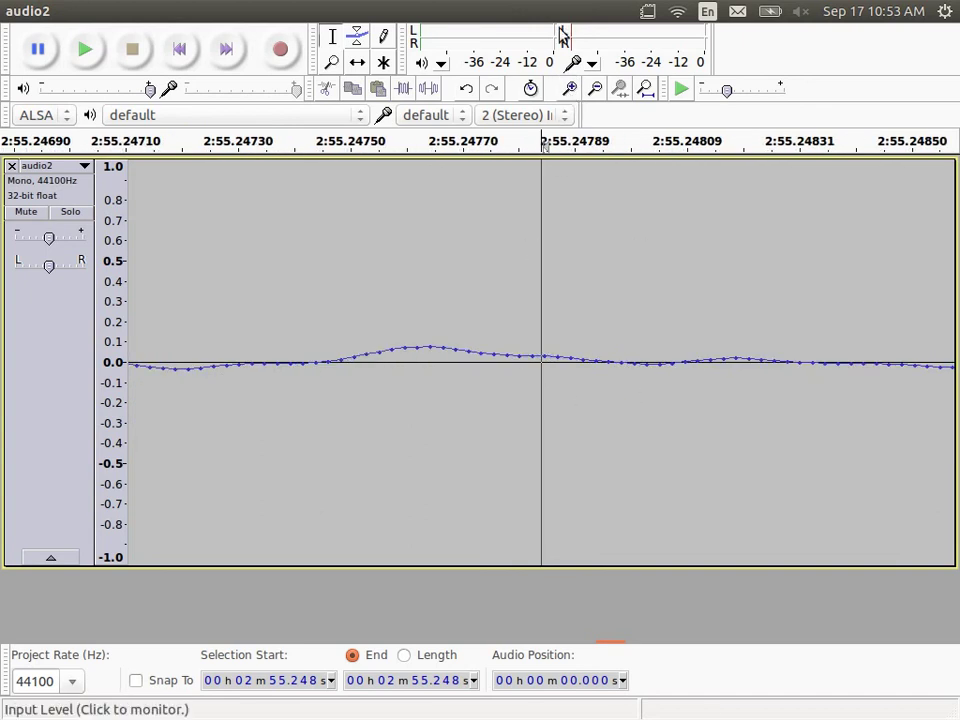
pyautogui.click(569, 90)
pyautogui.click(569, 90)
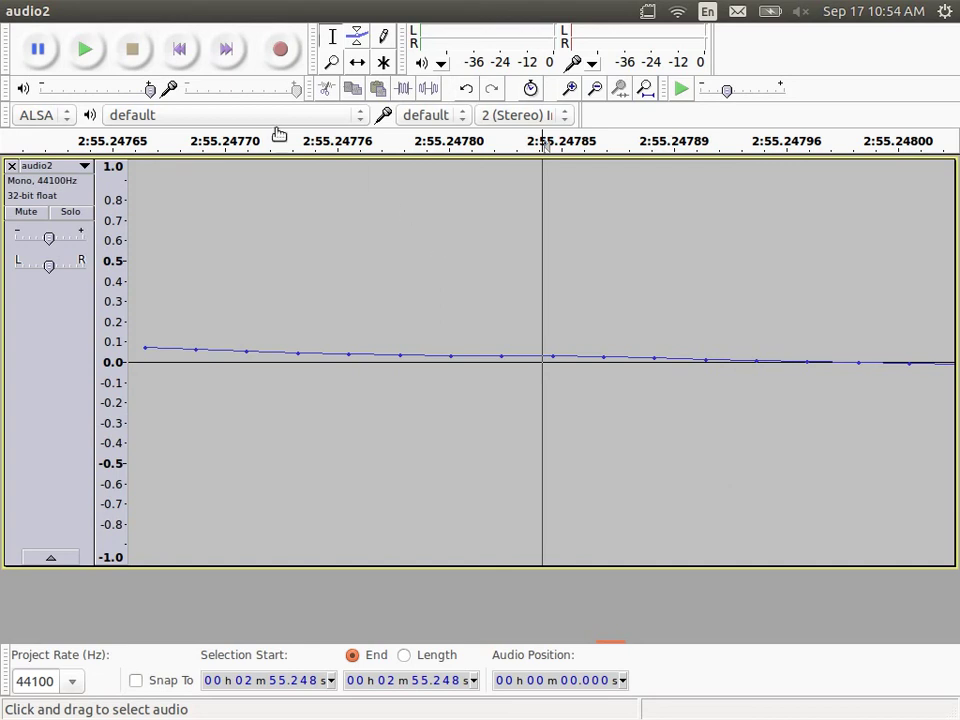
# Fit the whole recording in view and set the audio2 track's sample format to 16-bit PCM
pyautogui.click(647, 90)
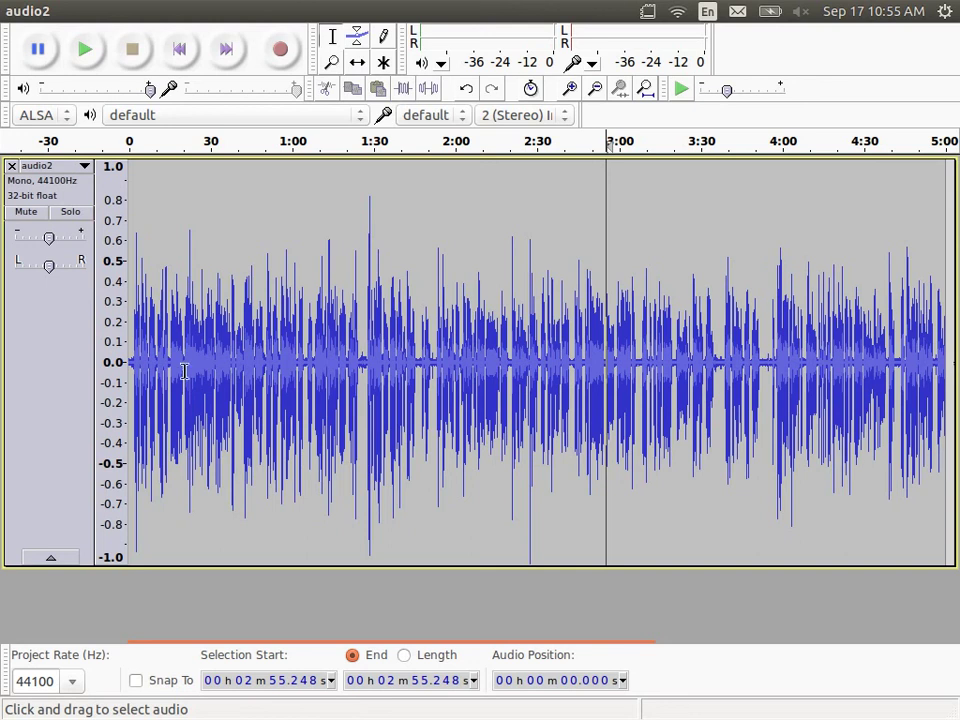
pyautogui.click(85, 166)
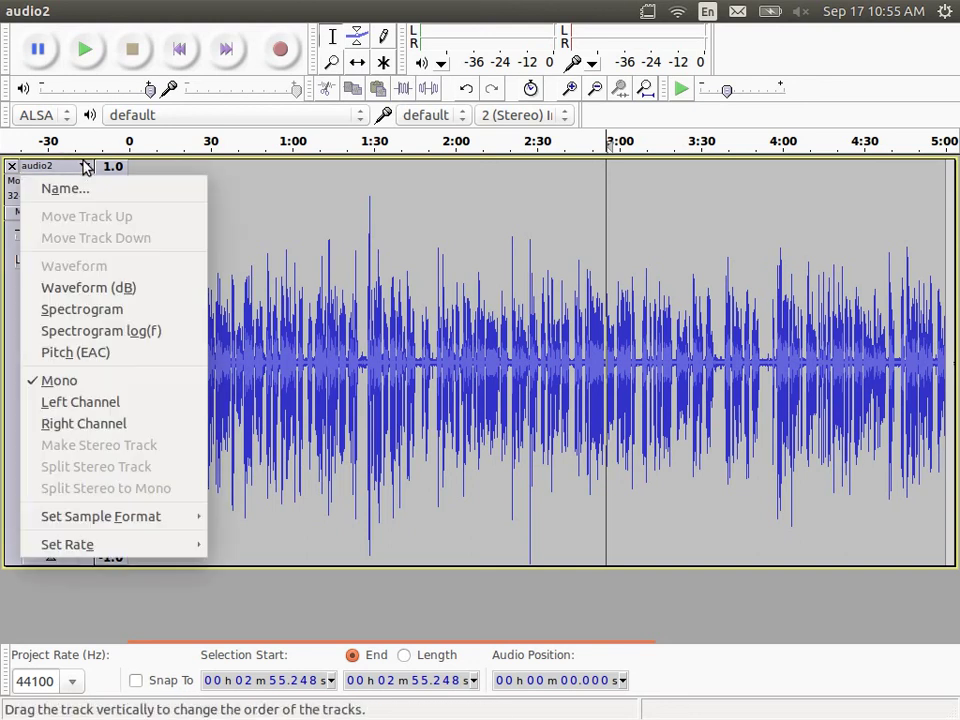
pyautogui.moveTo(163, 521)
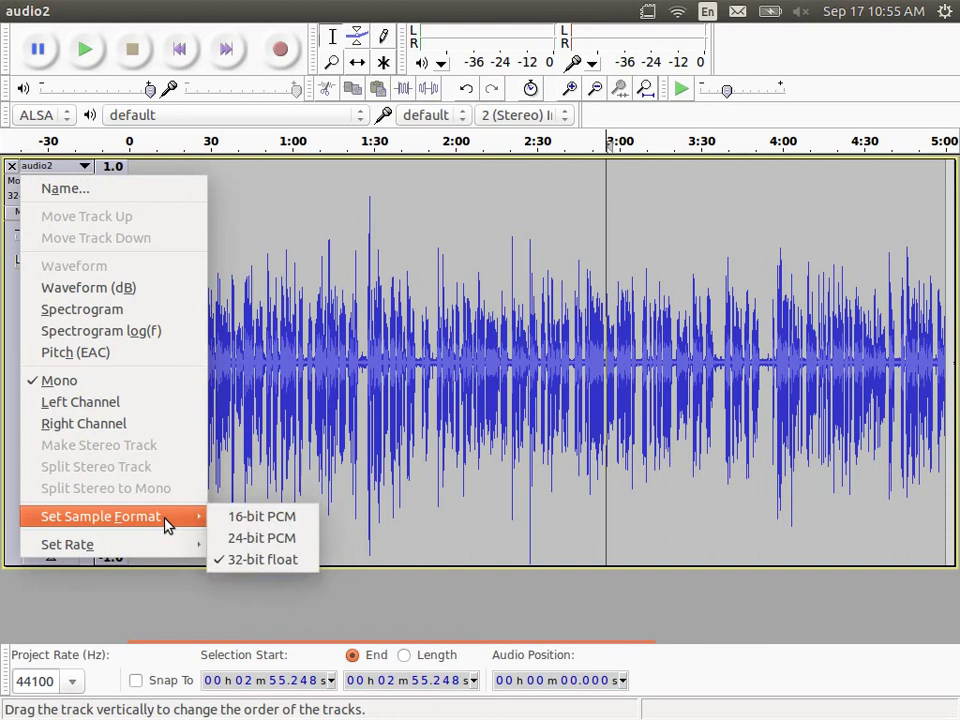
pyautogui.click(262, 516)
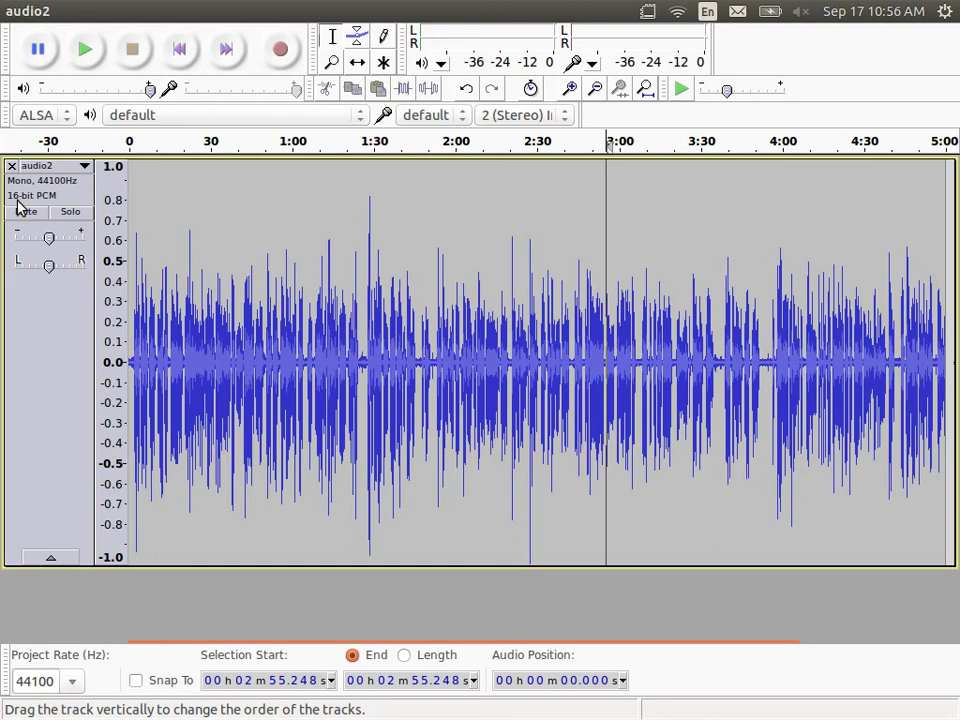
# Switch to the blank GIMP canvas and handwrite "5 min of audio" as the first line
pyautogui.hotkey('ctrl', 'alt', 'Left')
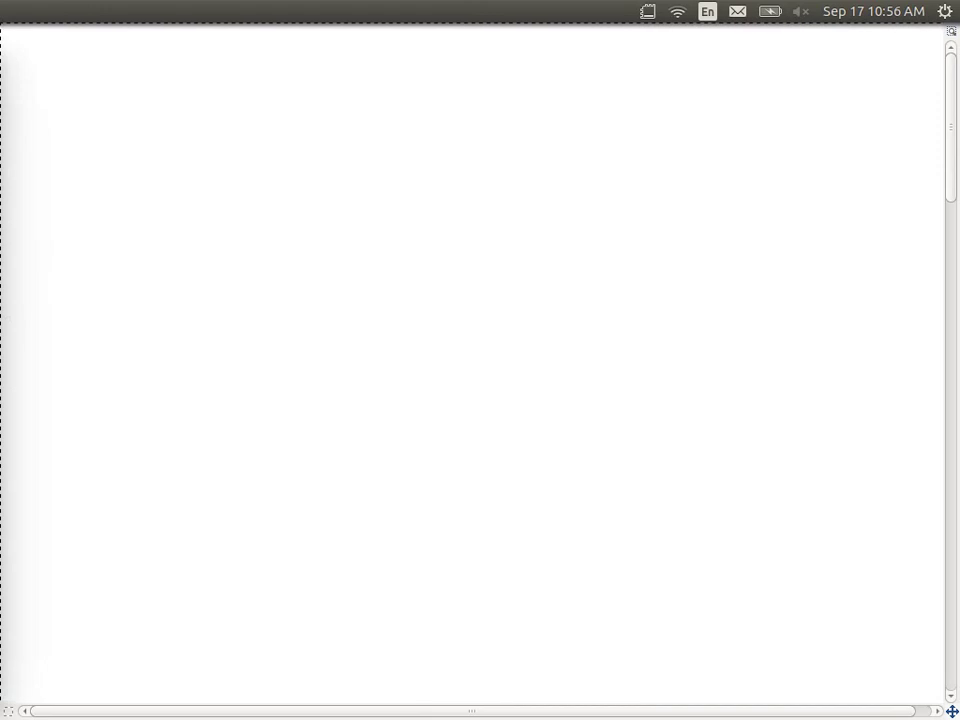
pyautogui.click(86, 92)
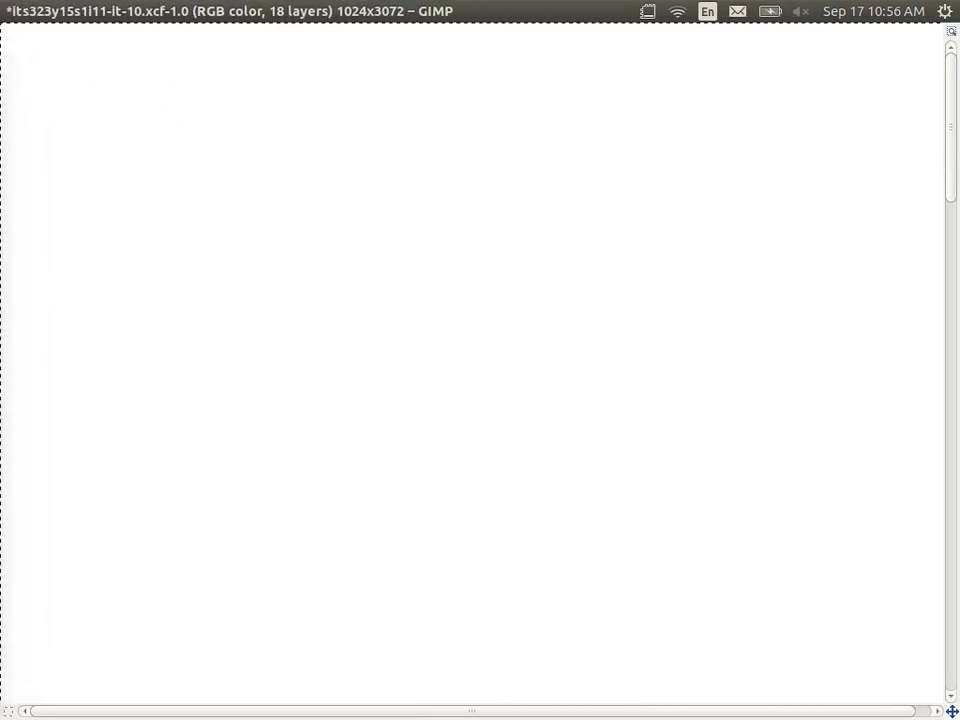
pyautogui.moveTo(68, 65); pyautogui.dragTo(72, 121)
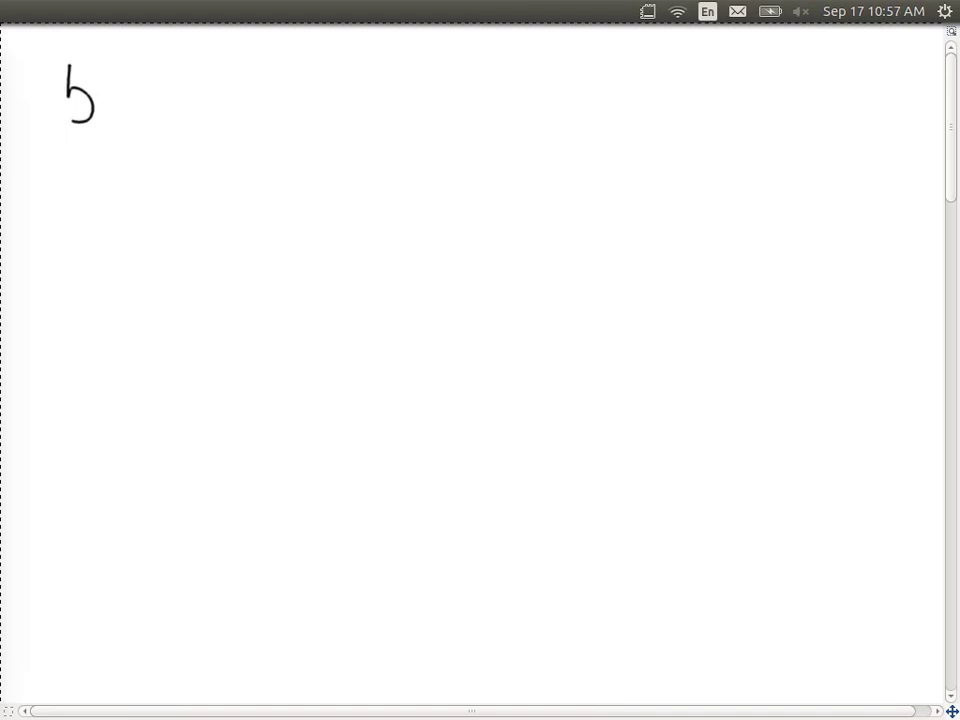
pyautogui.moveTo(68, 65)
pyautogui.mouseDown()
pyautogui.moveTo(92, 66)
pyautogui.moveTo(150, 99)
pyautogui.moveTo(176, 96)
pyautogui.moveTo(205, 125)
pyautogui.mouseUp()
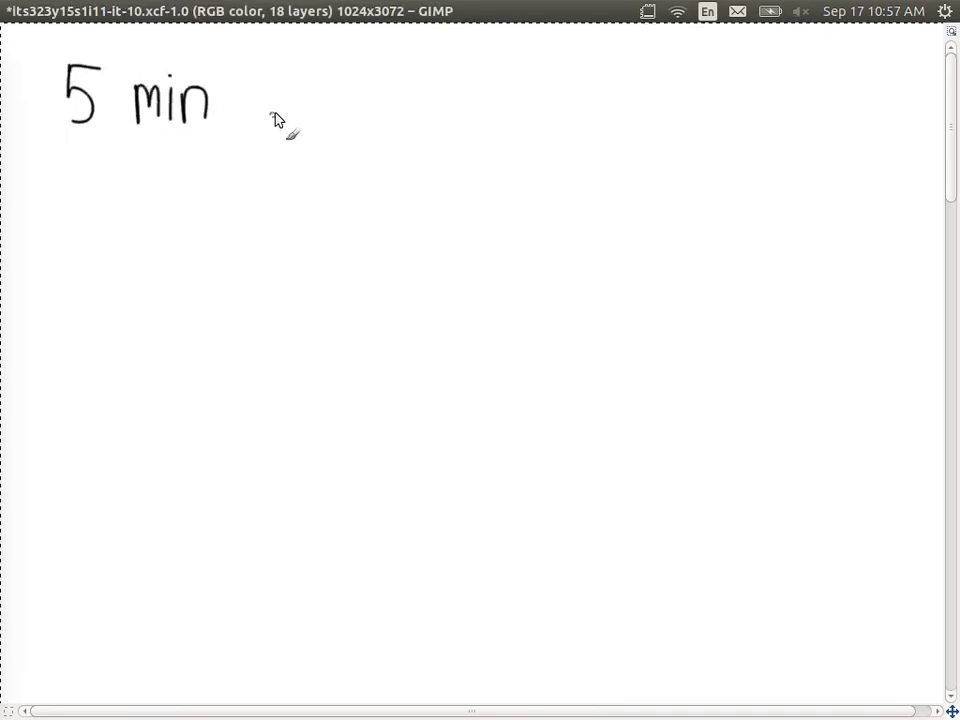
pyautogui.moveTo(317, 55); pyautogui.dragTo(305, 135)
pyautogui.moveTo(297, 100); pyautogui.dragTo(313, 90)
pyautogui.click(387, 76)
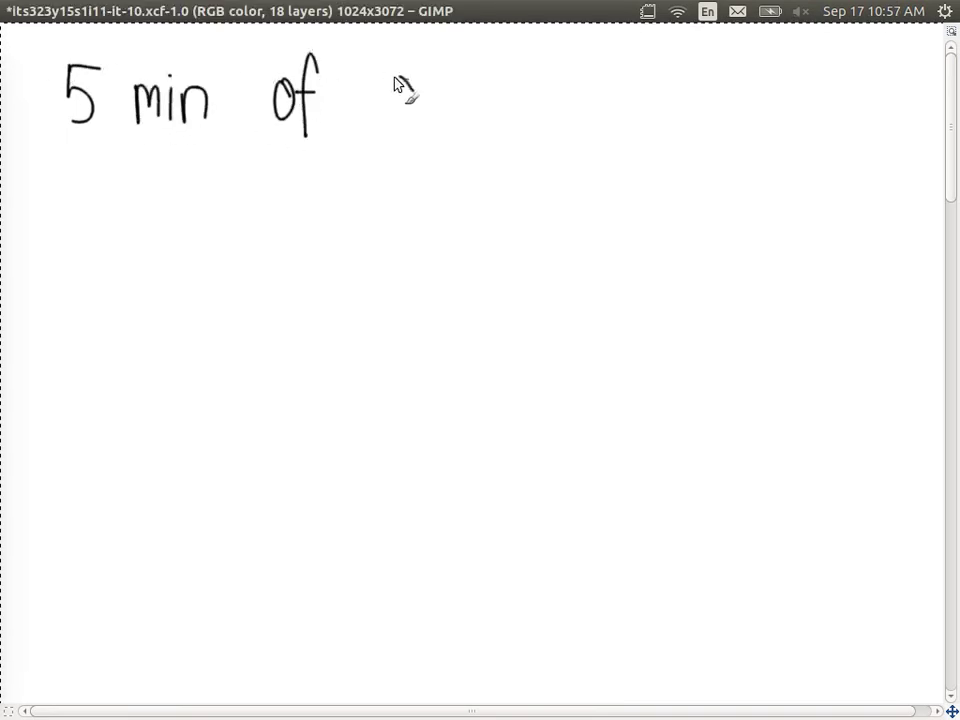
pyautogui.moveTo(395, 78)
pyautogui.mouseDown()
pyautogui.moveTo(423, 117)
pyautogui.moveTo(445, 92)
pyautogui.moveTo(443, 124)
pyautogui.moveTo(462, 54)
pyautogui.moveTo(483, 120)
pyautogui.moveTo(502, 80)
pyautogui.mouseUp()
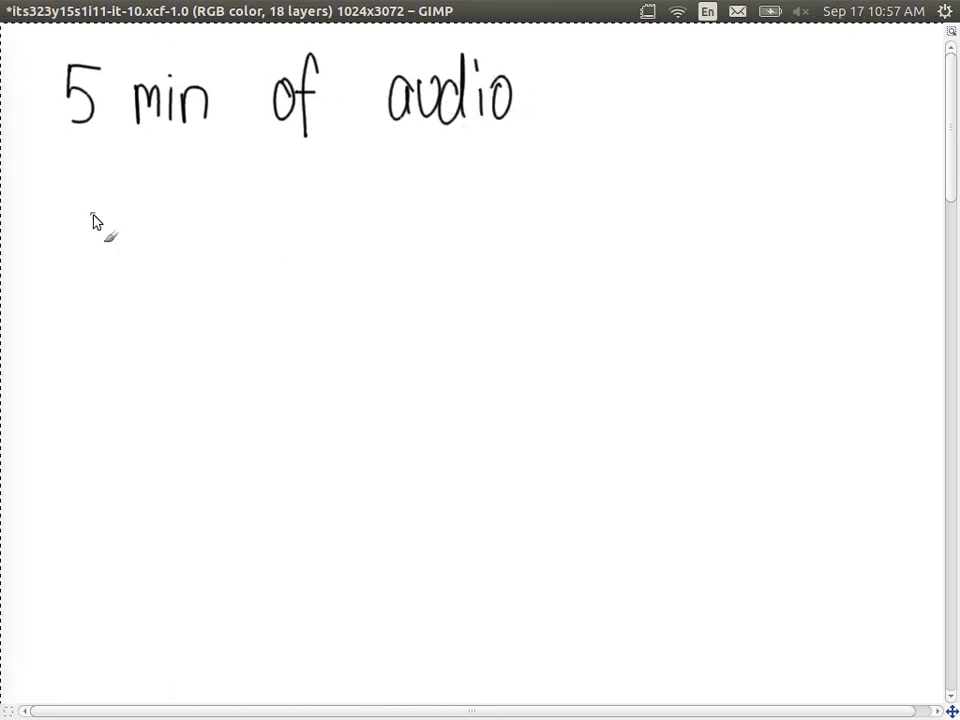
# Handwrite "PCM, 44100Hz" on a second line below the audio length
pyautogui.moveTo(69, 152)
pyautogui.mouseDown()
pyautogui.moveTo(70, 210)
pyautogui.moveTo(71, 183)
pyautogui.mouseUp()
pyautogui.moveTo(124, 163); pyautogui.dragTo(128, 208)
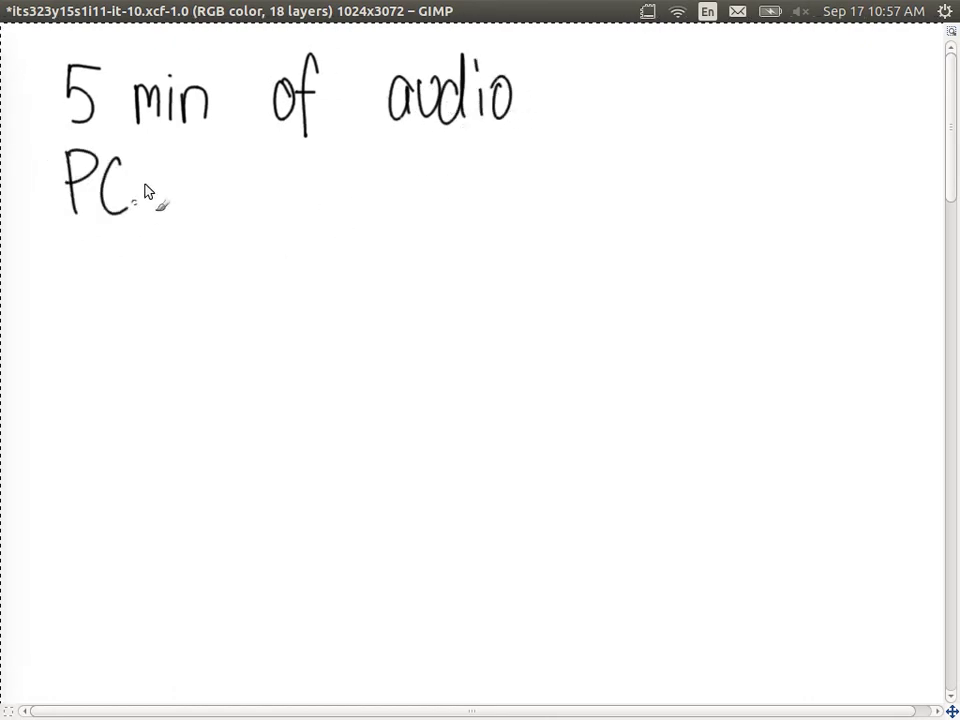
pyautogui.moveTo(147, 165)
pyautogui.mouseDown()
pyautogui.moveTo(149, 207)
pyautogui.moveTo(171, 163)
pyautogui.moveTo(183, 210)
pyautogui.mouseUp()
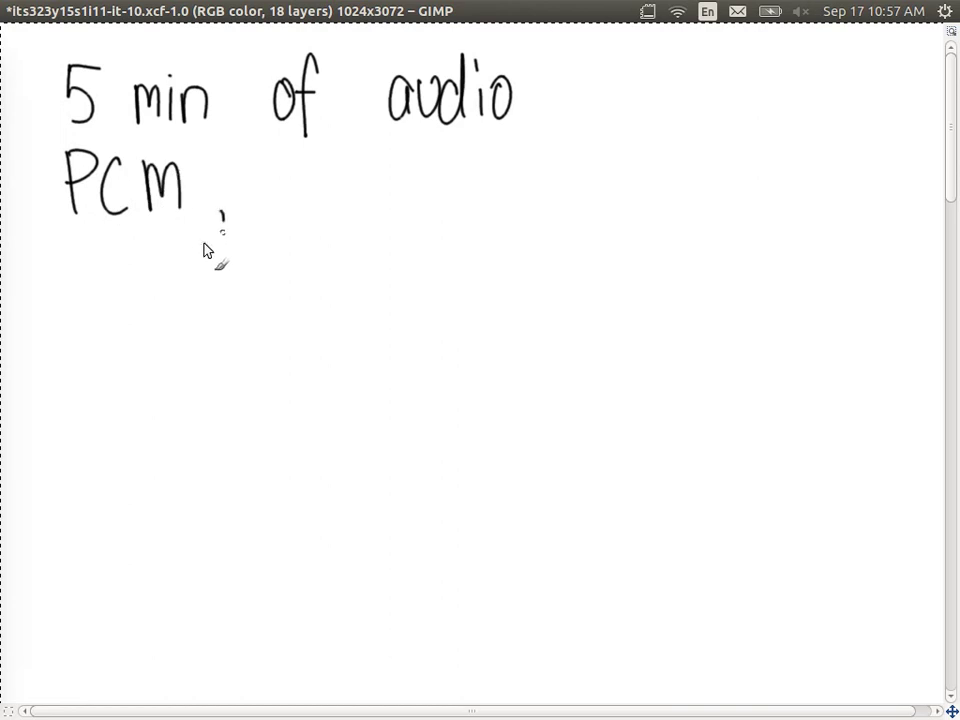
pyautogui.moveTo(284, 165)
pyautogui.mouseDown()
pyautogui.moveTo(272, 200)
pyautogui.moveTo(300, 198)
pyautogui.mouseUp()
pyautogui.moveTo(289, 168)
pyautogui.mouseDown()
pyautogui.moveTo(291, 222)
pyautogui.moveTo(327, 197)
pyautogui.moveTo(322, 222)
pyautogui.mouseUp()
pyautogui.moveTo(340, 165); pyautogui.dragTo(341, 225)
pyautogui.moveTo(368, 172)
pyautogui.mouseDown()
pyautogui.moveTo(425, 170)
pyautogui.moveTo(428, 232)
pyautogui.mouseUp()
pyautogui.moveTo(424, 200)
pyautogui.mouseDown()
pyautogui.moveTo(451, 180)
pyautogui.moveTo(447, 229)
pyautogui.moveTo(481, 222)
pyautogui.mouseUp()
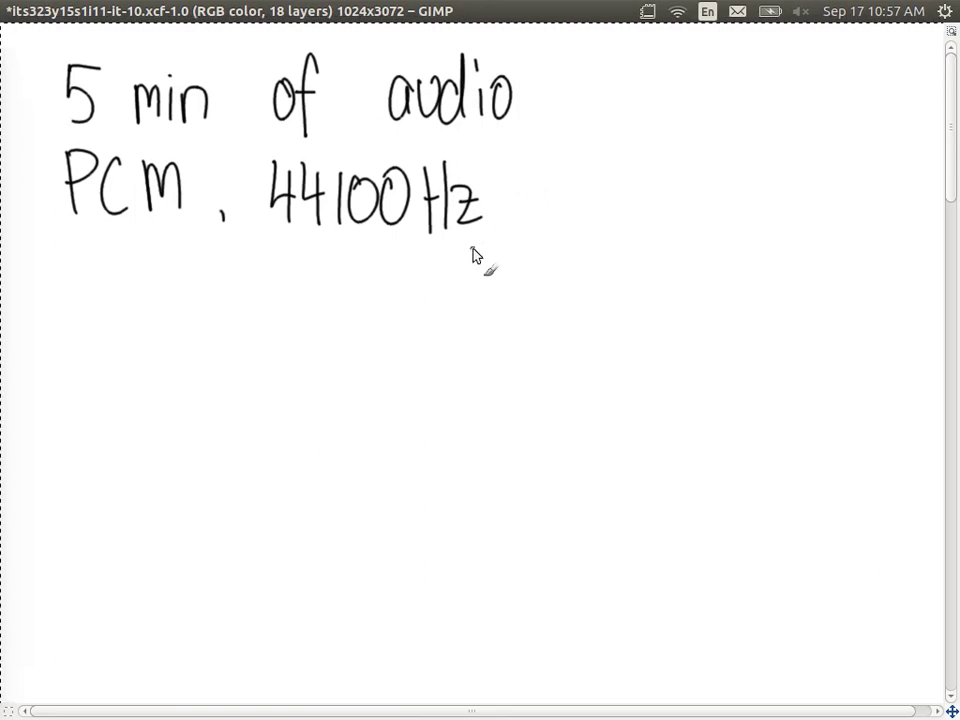
# Add ", 16 bits" after the sampling rate on the second handwritten line
pyautogui.moveTo(514, 214); pyautogui.dragTo(511, 236)
pyautogui.moveTo(577, 172); pyautogui.dragTo(580, 232)
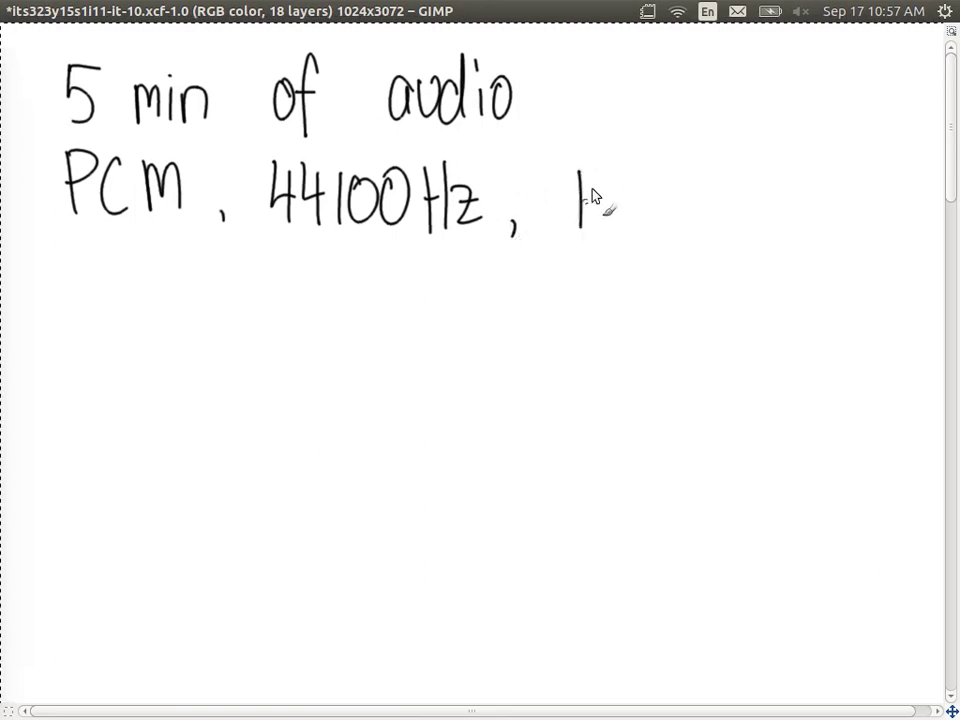
pyautogui.moveTo(606, 172); pyautogui.dragTo(600, 218)
pyautogui.moveTo(644, 170)
pyautogui.mouseDown()
pyautogui.moveTo(647, 232)
pyautogui.moveTo(668, 231)
pyautogui.mouseUp()
pyautogui.moveTo(683, 190)
pyautogui.mouseDown()
pyautogui.moveTo(690, 230)
pyautogui.moveTo(671, 200)
pyautogui.mouseUp()
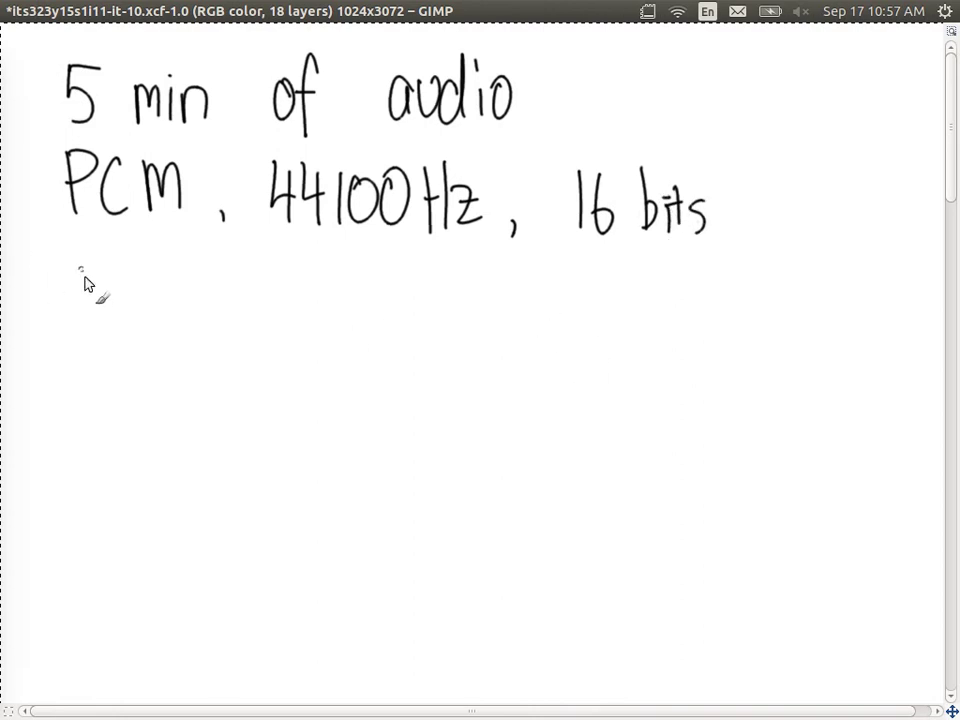
# Handwrite "File size ≈" at the start of a third line
pyautogui.moveTo(70, 263); pyautogui.dragTo(70, 335)
pyautogui.moveTo(68, 266); pyautogui.dragTo(95, 264)
pyautogui.moveTo(75, 300)
pyautogui.mouseDown()
pyautogui.moveTo(94, 298)
pyautogui.moveTo(101, 332)
pyautogui.mouseUp()
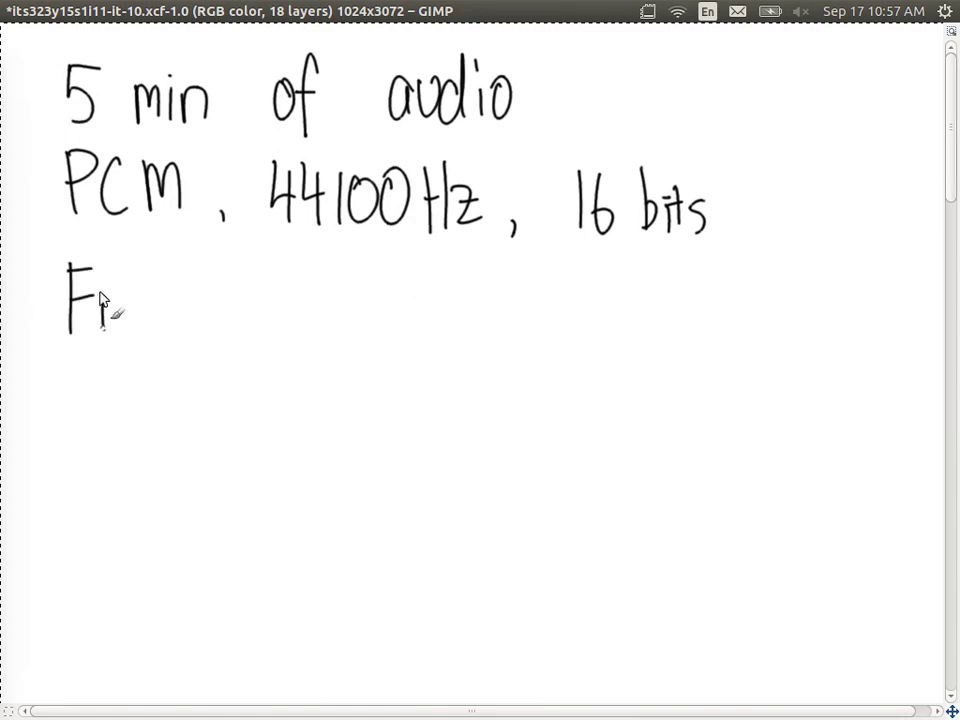
pyautogui.moveTo(113, 265)
pyautogui.mouseDown()
pyautogui.moveTo(114, 332)
pyautogui.moveTo(137, 326)
pyautogui.mouseUp()
pyautogui.click(158, 298)
pyautogui.moveTo(180, 297)
pyautogui.mouseDown()
pyautogui.moveTo(166, 334)
pyautogui.moveTo(244, 334)
pyautogui.moveTo(293, 303)
pyautogui.moveTo(298, 319)
pyautogui.mouseUp()
pyautogui.click(272, 298)
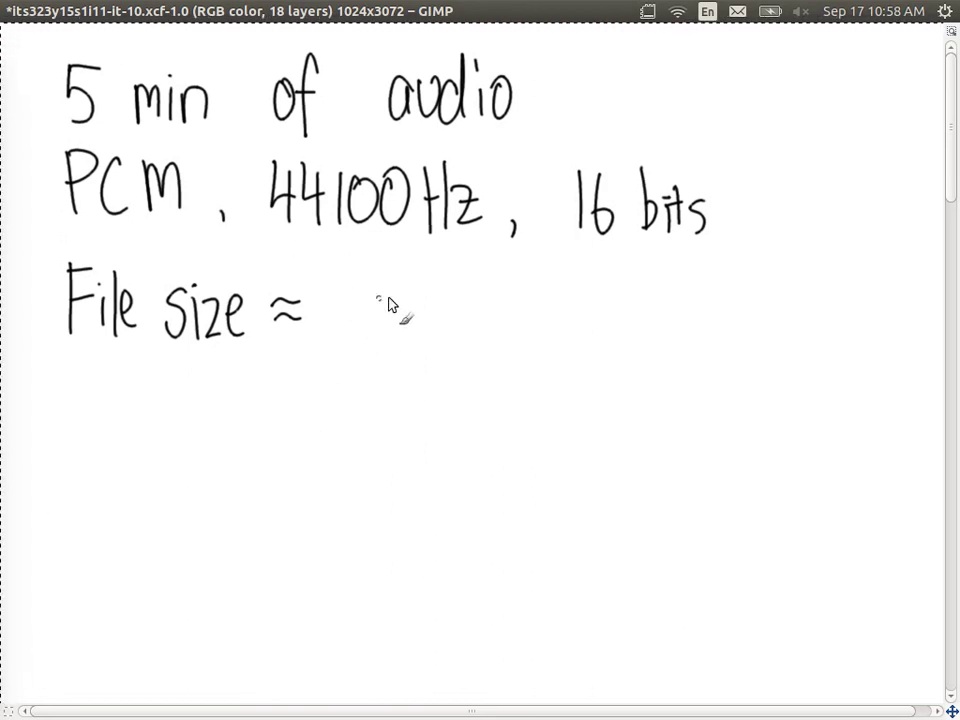
# Write "44100 x 16" after the approximately-equal sign in the file size line
pyautogui.moveTo(360, 294)
pyautogui.mouseDown()
pyautogui.moveTo(358, 328)
pyautogui.moveTo(401, 300)
pyautogui.moveTo(396, 342)
pyautogui.mouseUp()
pyautogui.moveTo(419, 285)
pyautogui.mouseDown()
pyautogui.moveTo(421, 342)
pyautogui.moveTo(440, 297)
pyautogui.moveTo(435, 306)
pyautogui.moveTo(468, 292)
pyautogui.mouseUp()
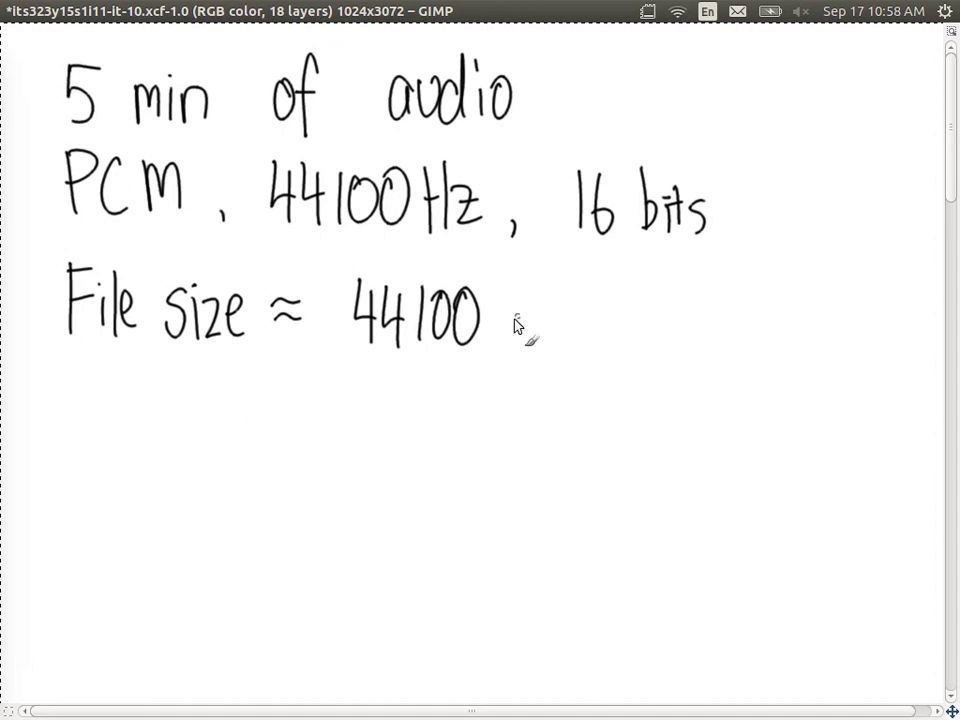
pyautogui.moveTo(493, 318); pyautogui.dragTo(513, 344)
pyautogui.moveTo(512, 318); pyautogui.dragTo(492, 345)
pyautogui.moveTo(541, 303)
pyautogui.mouseDown()
pyautogui.moveTo(540, 345)
pyautogui.moveTo(556, 328)
pyautogui.mouseUp()
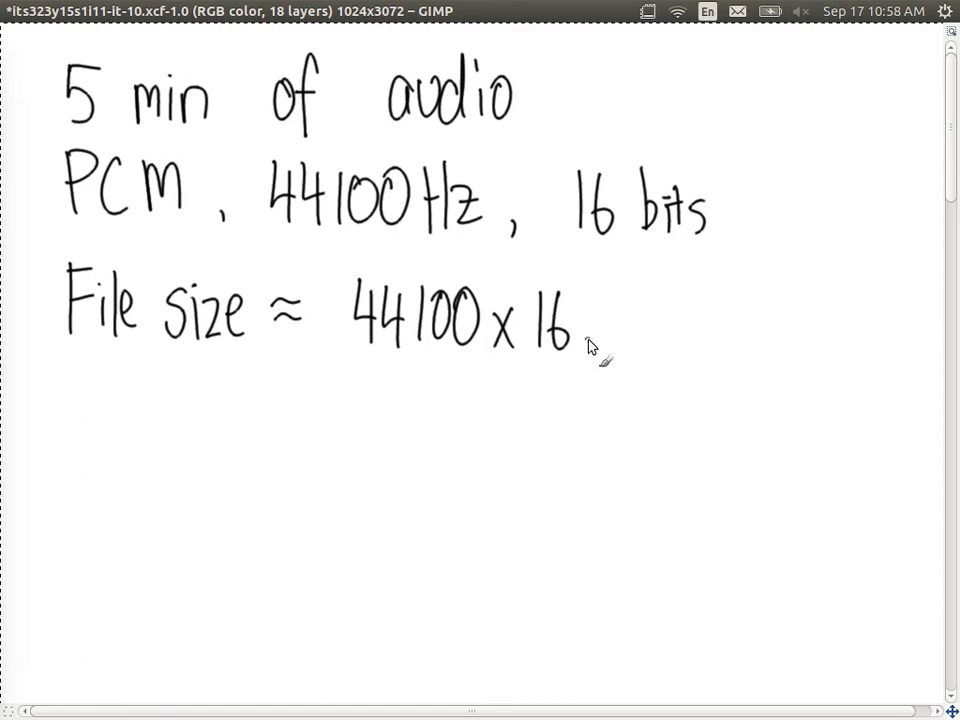
# Extend the file size formula with "x 5 x 60" for the duration in seconds
pyautogui.moveTo(598, 312); pyautogui.dragTo(612, 334)
pyautogui.moveTo(616, 305); pyautogui.dragTo(598, 350)
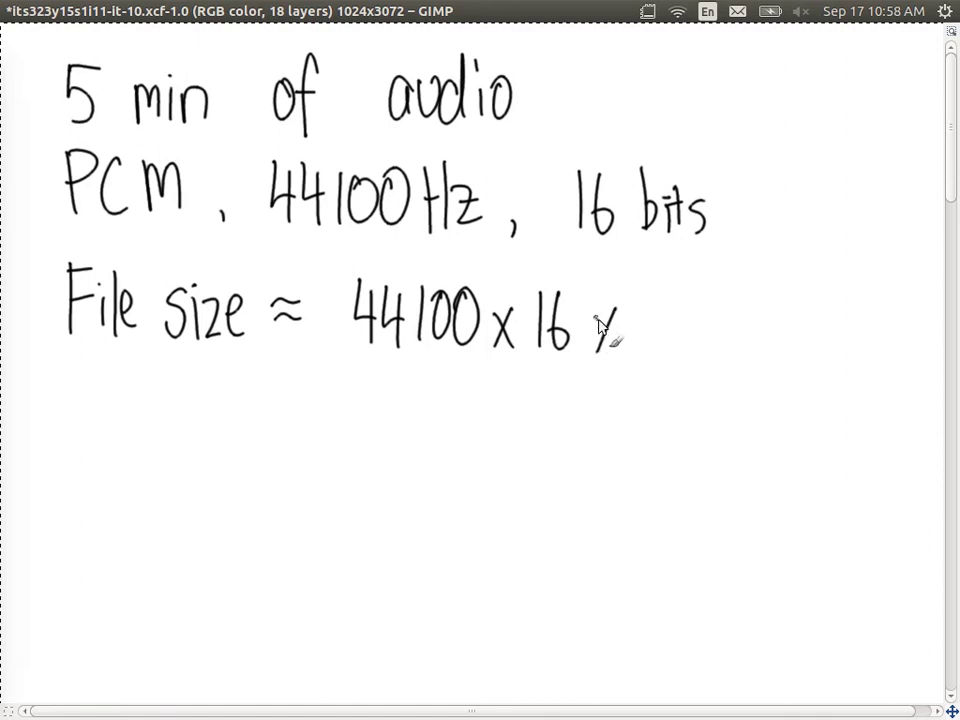
pyautogui.moveTo(651, 313)
pyautogui.mouseDown()
pyautogui.moveTo(638, 342)
pyautogui.moveTo(650, 295)
pyautogui.moveTo(697, 346)
pyautogui.mouseUp()
pyautogui.moveTo(700, 322); pyautogui.dragTo(681, 348)
pyautogui.moveTo(737, 298)
pyautogui.mouseDown()
pyautogui.moveTo(737, 337)
pyautogui.moveTo(733, 330)
pyautogui.mouseUp()
pyautogui.moveTo(757, 299)
pyautogui.mouseDown()
pyautogui.moveTo(751, 343)
pyautogui.moveTo(757, 300)
pyautogui.mouseUp()
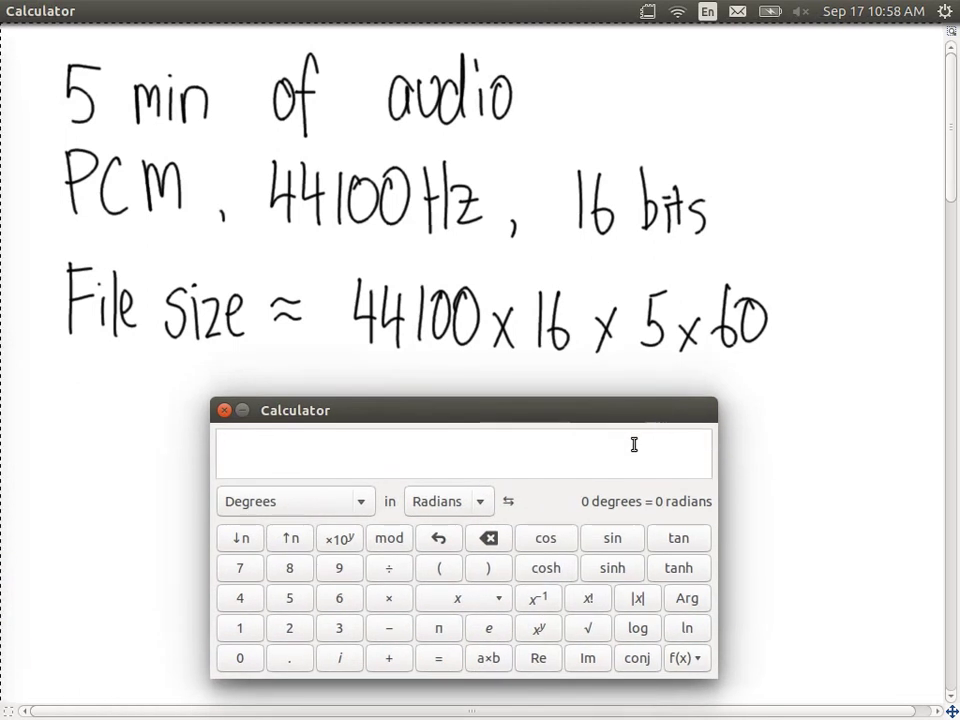
pyautogui.write('44199')
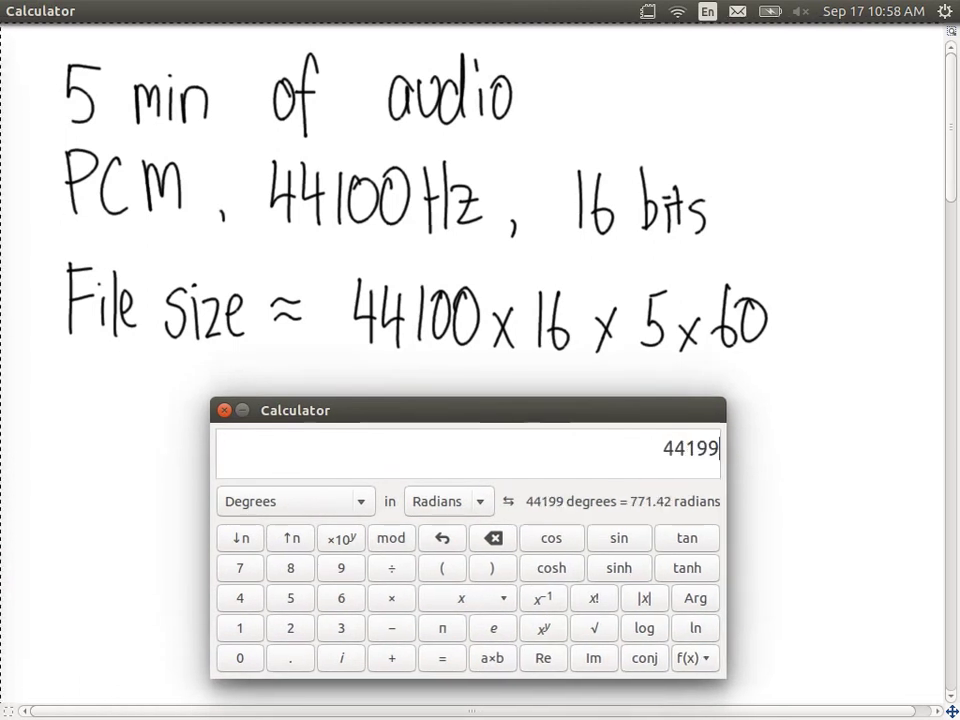
pyautogui.press('BackSpace')
pyautogui.press('BackSpace')
pyautogui.write('00')
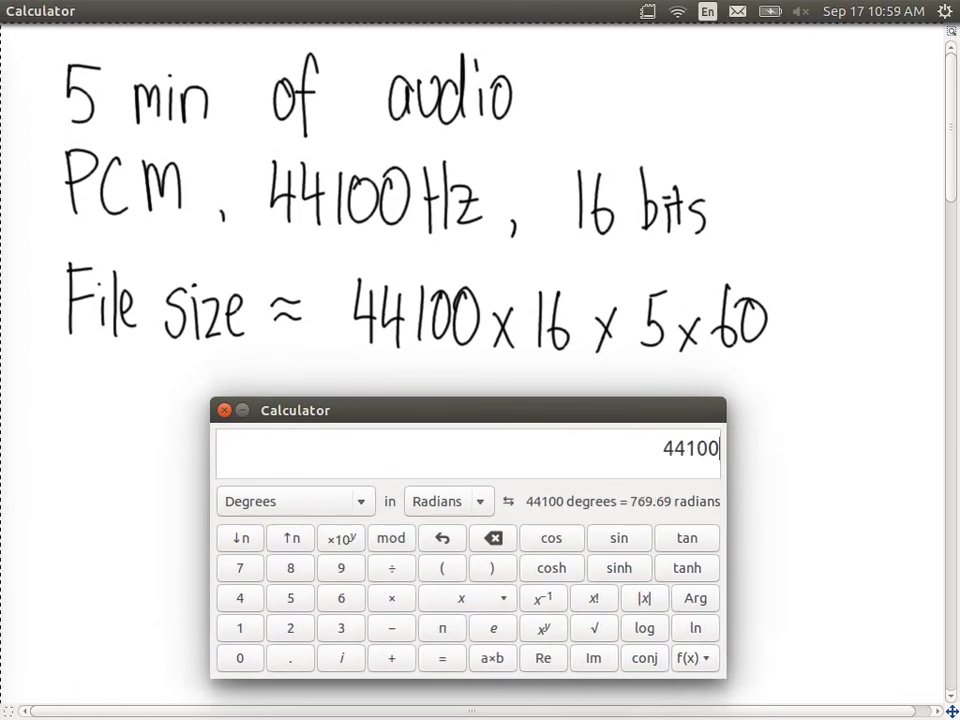
pyautogui.write('*')
pyautogui.write('26')
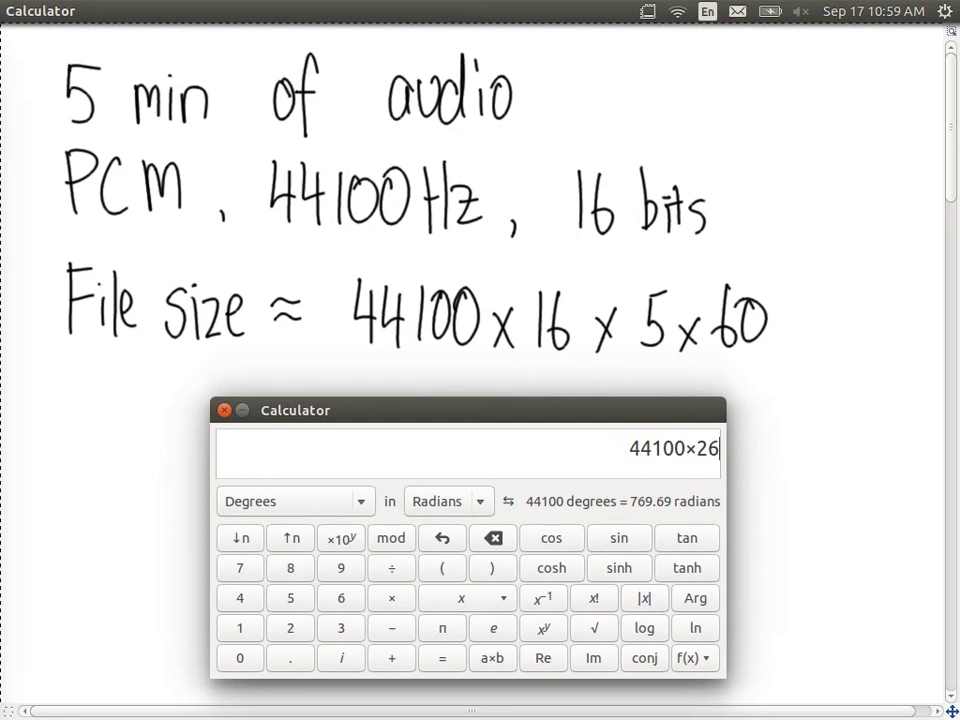
pyautogui.write('*5')
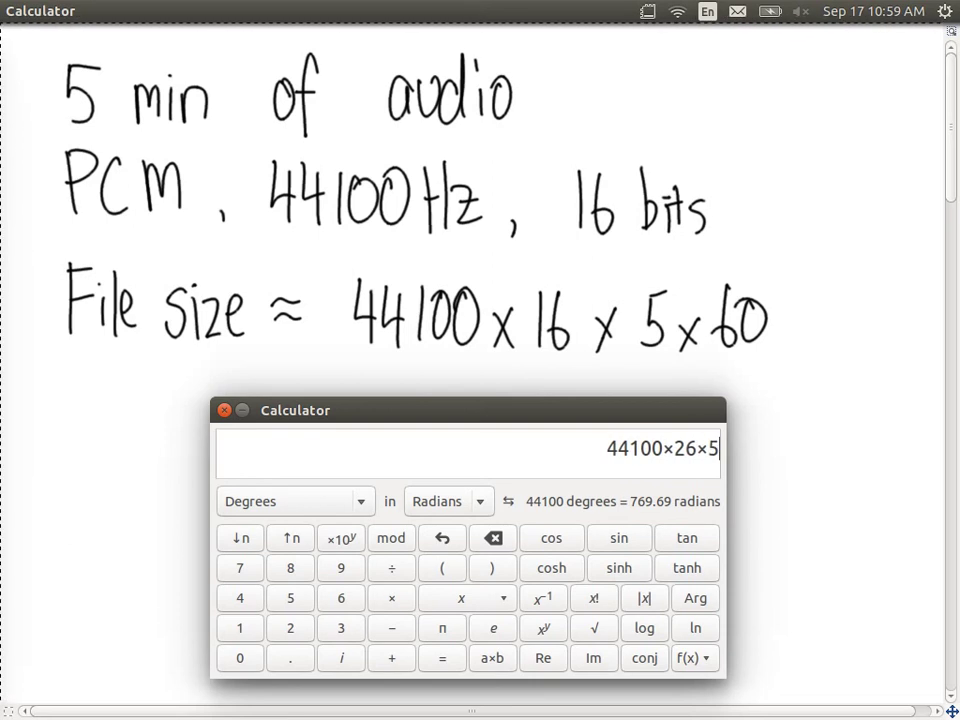
pyautogui.press('BackSpace')
pyautogui.press('BackSpace')
pyautogui.press('BackSpace')
pyautogui.press('BackSpace')
pyautogui.write('26')
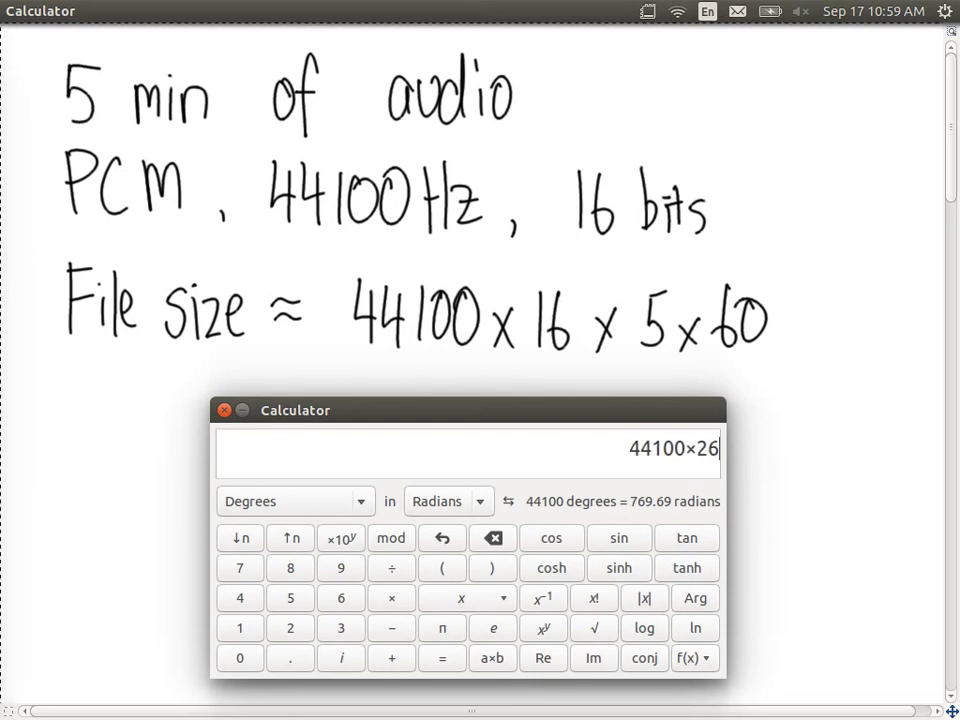
pyautogui.press('BackSpace')
pyautogui.press('BackSpace')
pyautogui.write('15')
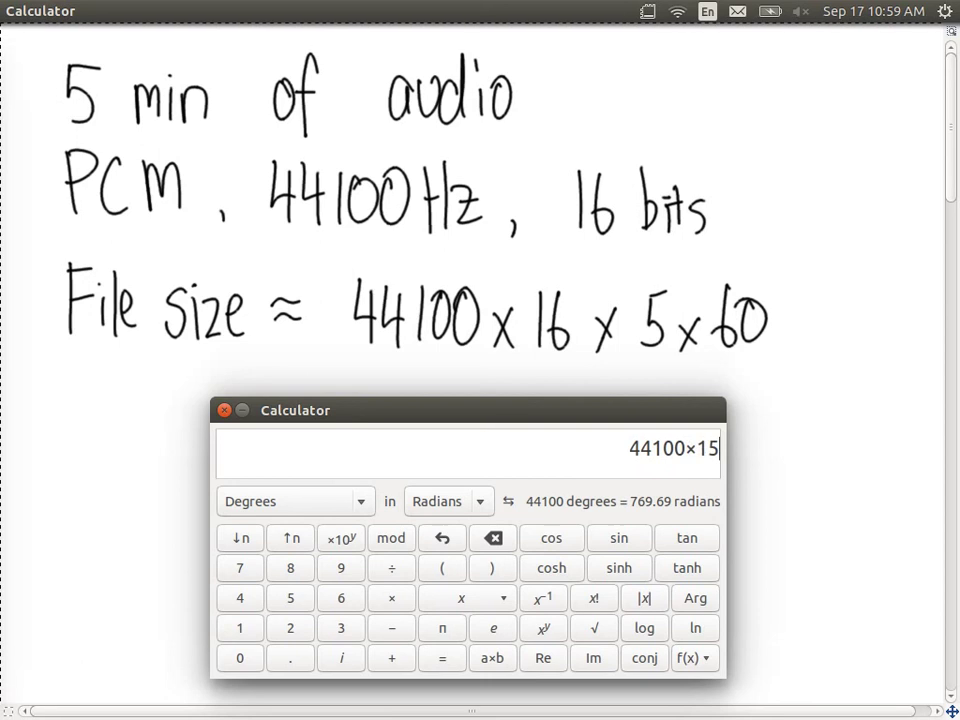
pyautogui.press('BackSpace')
pyautogui.write('6*')
pyautogui.click(629, 448)
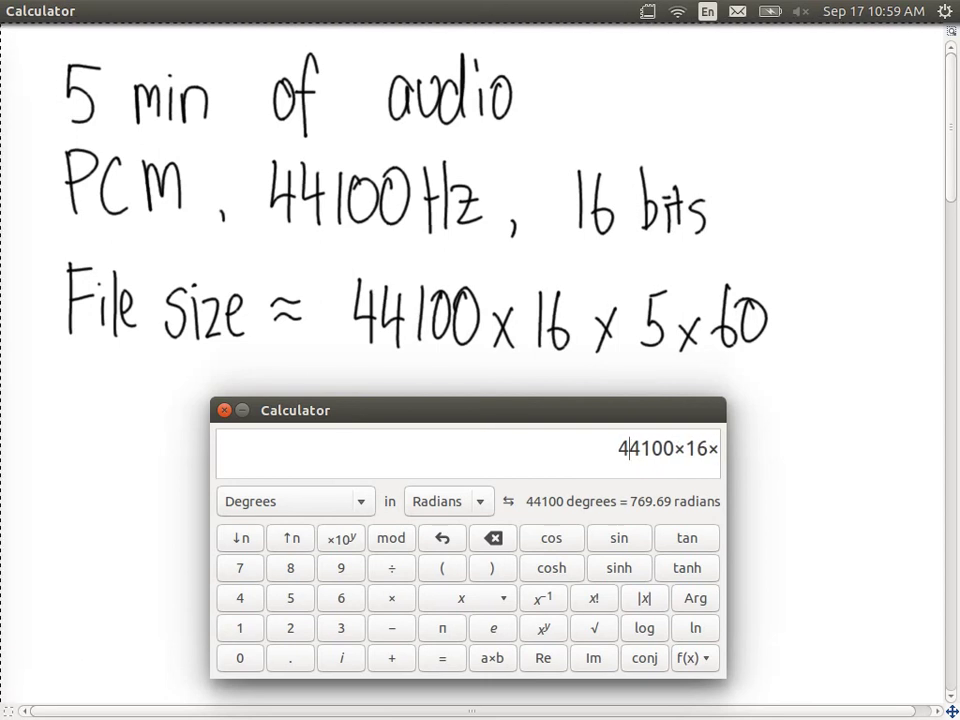
pyautogui.write('5')
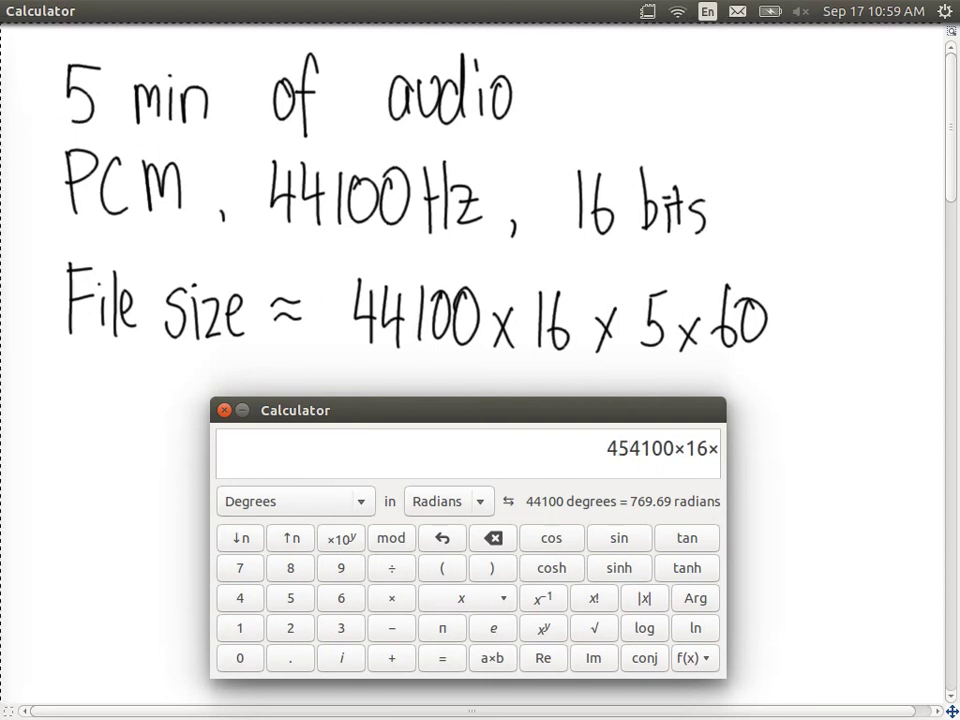
pyautogui.press('BackSpace')
pyautogui.press('BackSpace')
pyautogui.click(653, 448)
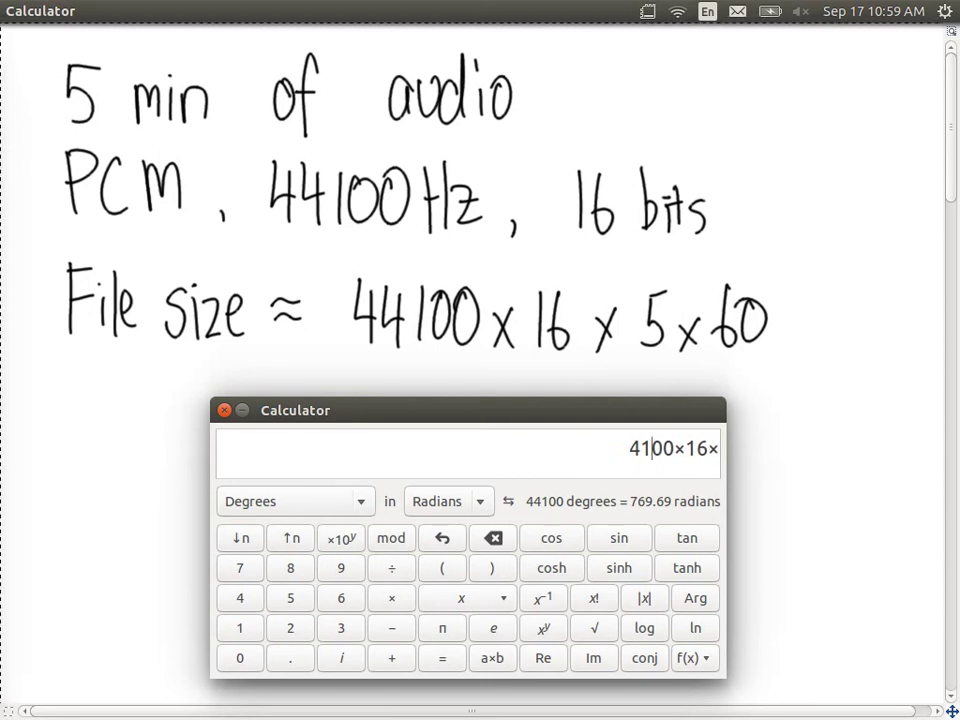
pyautogui.click(718, 448)
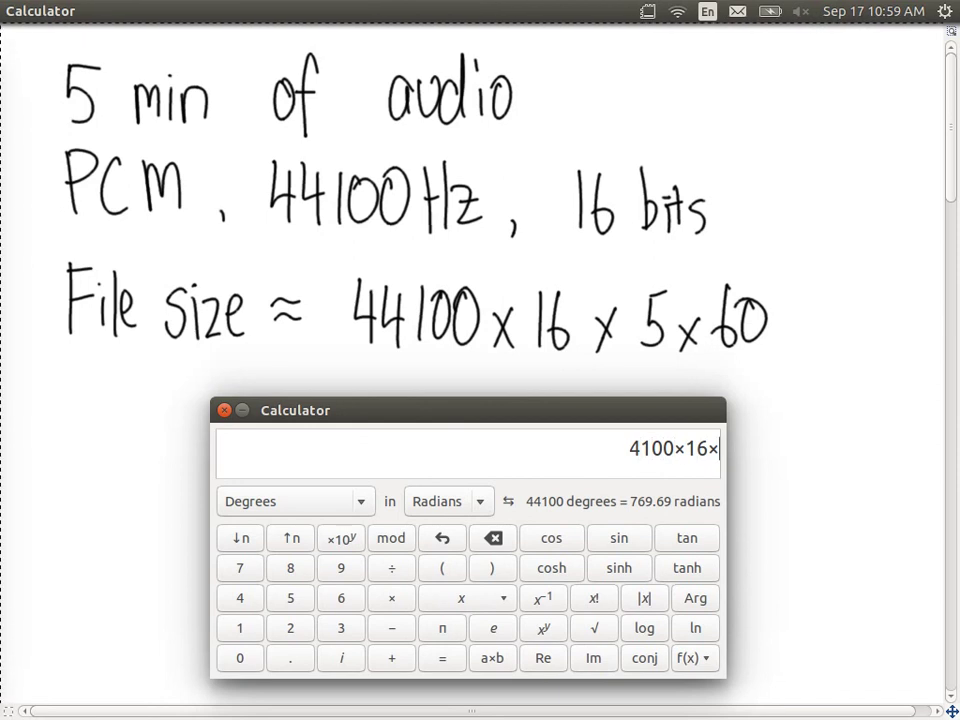
pyautogui.press('BackSpace')
pyautogui.press('BackSpace')
pyautogui.press('BackSpace')
pyautogui.press('BackSpace')
pyautogui.press('BackSpace')
pyautogui.press('BackSpace')
pyautogui.press('BackSpace')
pyautogui.press('BackSpace')
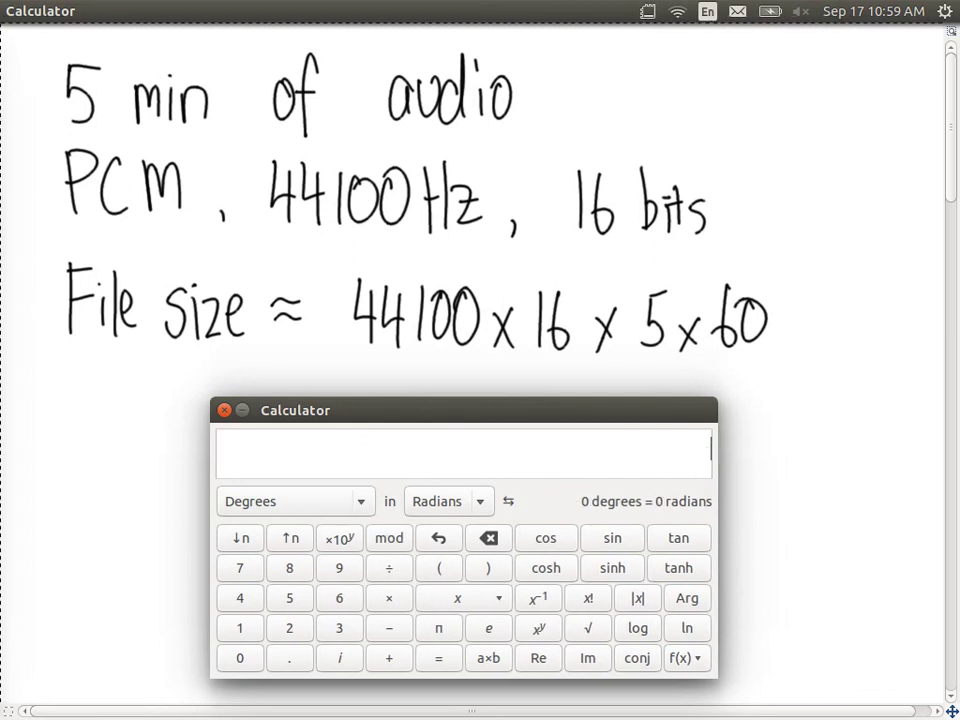
# Calculate 44100×16×5×60 in the calculator, then divide the result by 8 to convert bits to bytes
pyautogui.write('44100')
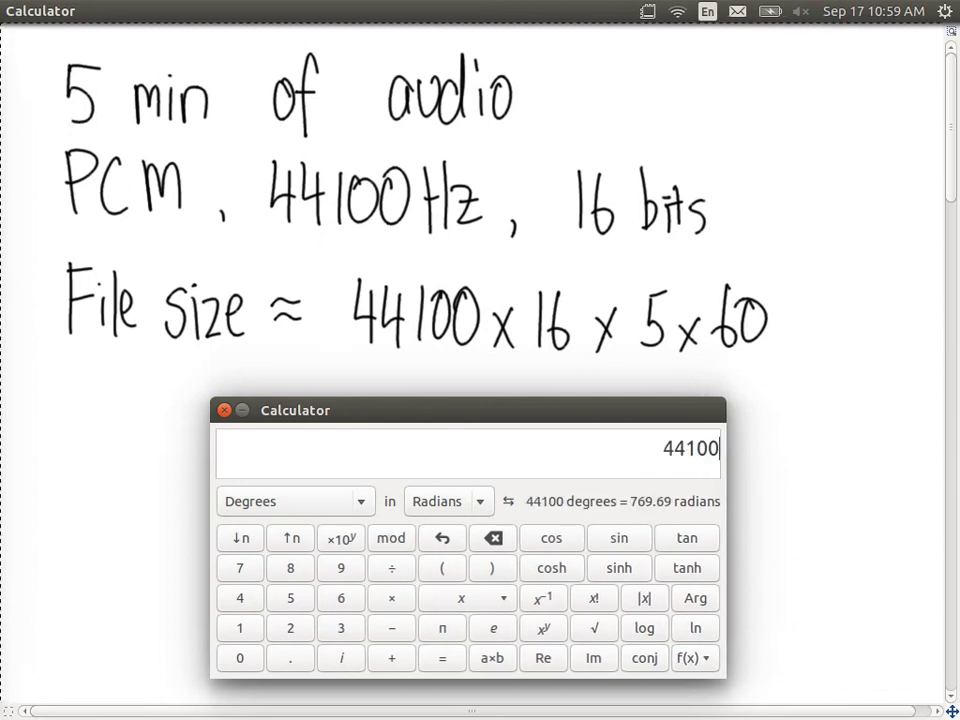
pyautogui.write('*16')
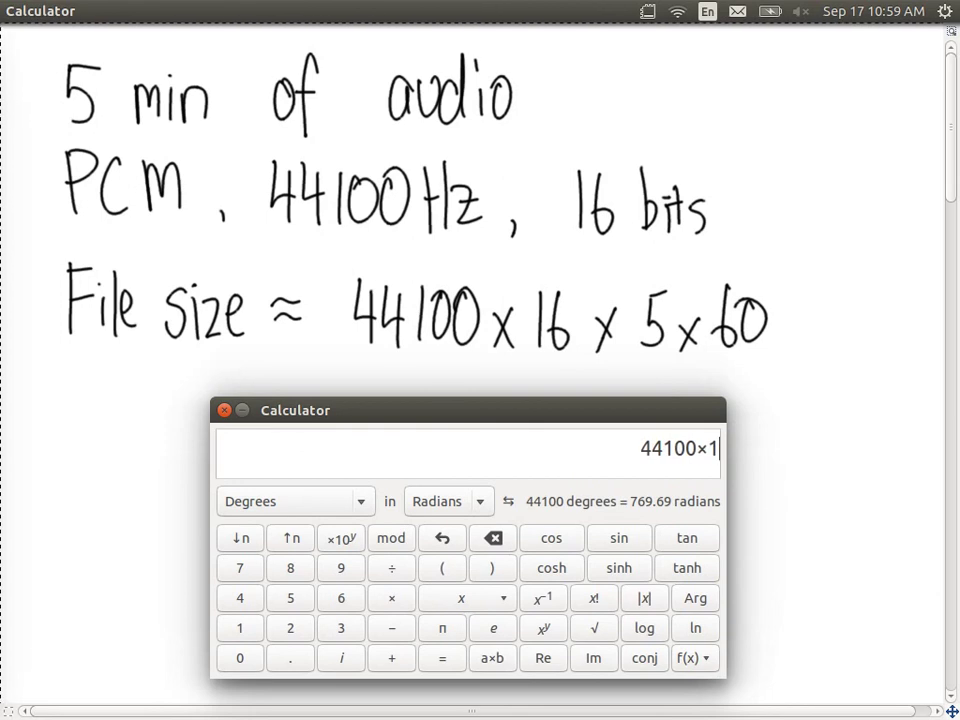
pyautogui.write('*5')
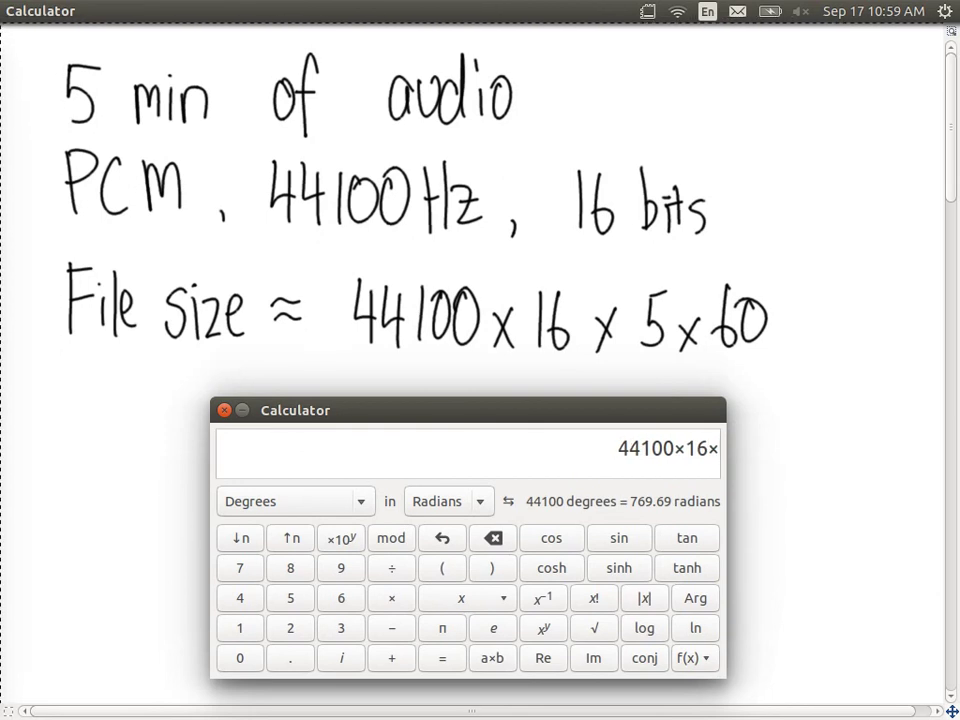
pyautogui.write('*60')
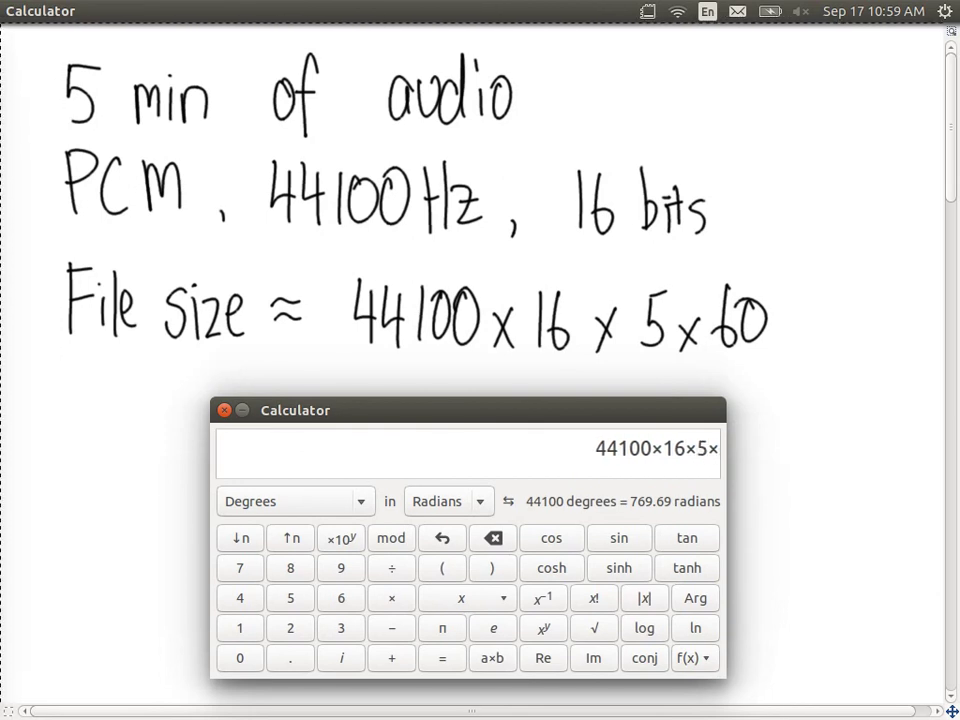
pyautogui.press('Return')
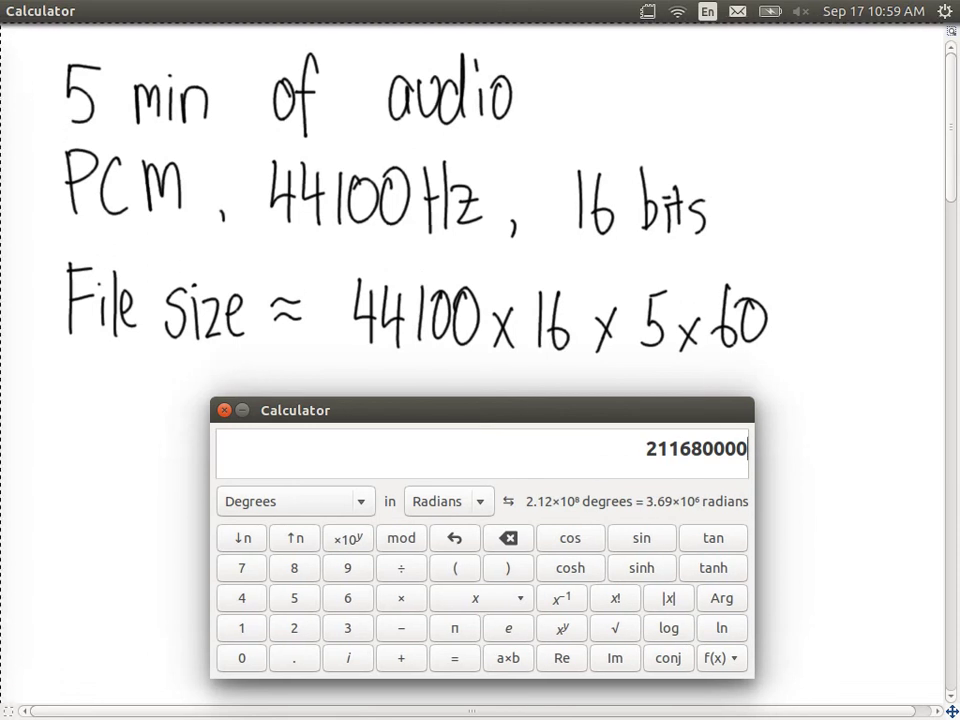
pyautogui.write('/8')
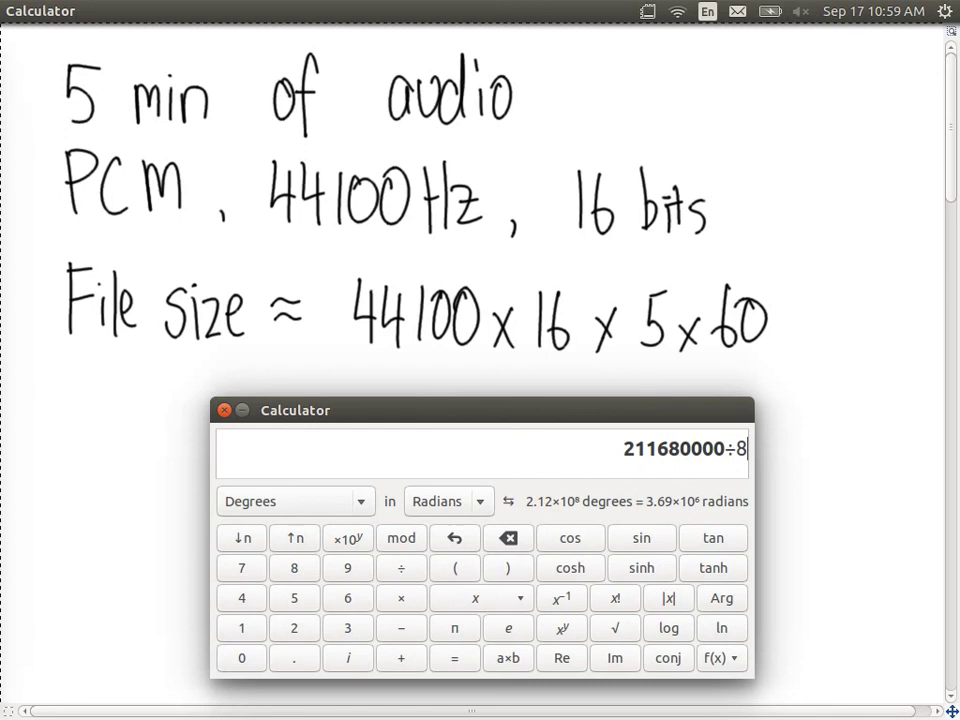
pyautogui.press('Return')
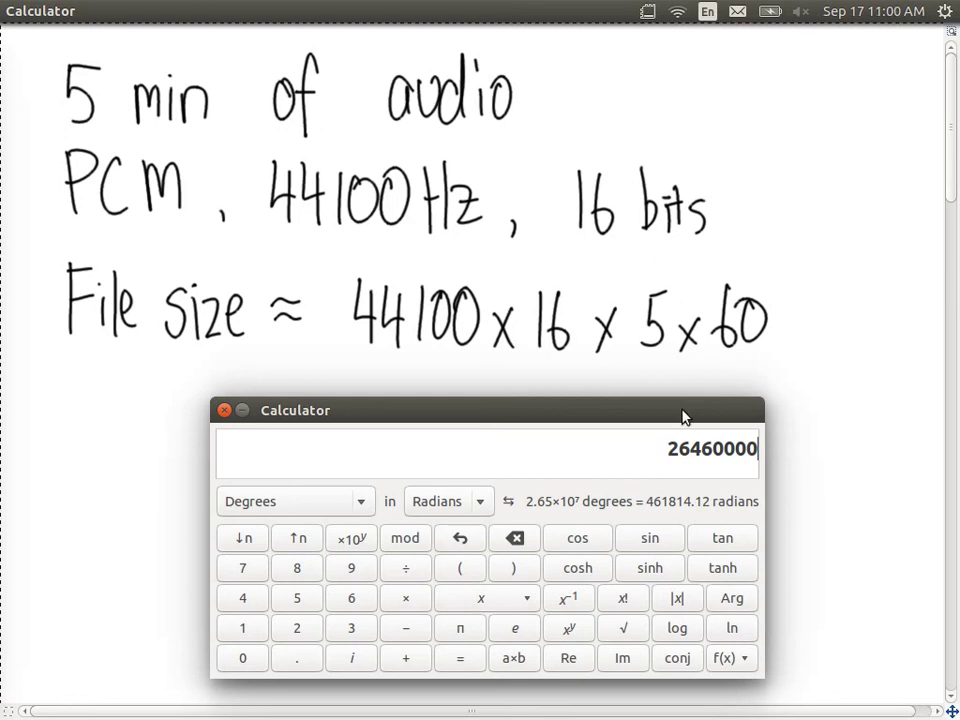
# Move the calculator out of the way and handwrite "= 26,460,000 B" below the file size formula
pyautogui.moveTo(684, 414); pyautogui.dragTo(0, 400)
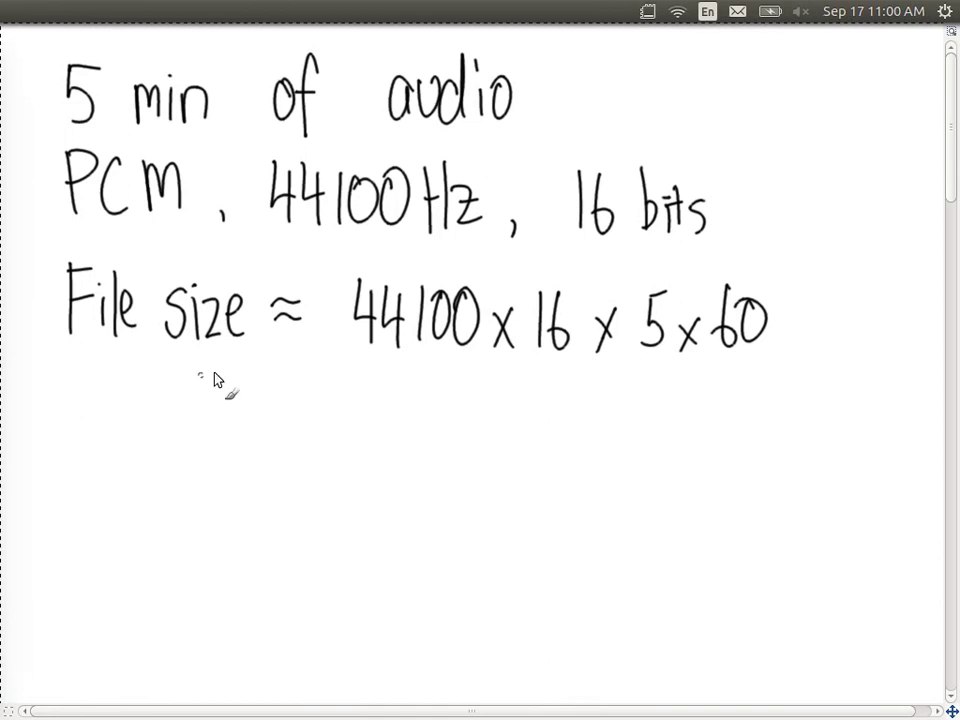
pyautogui.moveTo(272, 399)
pyautogui.mouseDown()
pyautogui.moveTo(290, 399)
pyautogui.moveTo(292, 418)
pyautogui.moveTo(352, 388)
pyautogui.moveTo(356, 440)
pyautogui.mouseUp()
pyautogui.moveTo(380, 398)
pyautogui.mouseDown()
pyautogui.moveTo(366, 425)
pyautogui.moveTo(400, 452)
pyautogui.mouseUp()
pyautogui.moveTo(425, 403)
pyautogui.mouseDown()
pyautogui.moveTo(447, 413)
pyautogui.moveTo(454, 390)
pyautogui.moveTo(471, 414)
pyautogui.moveTo(492, 398)
pyautogui.moveTo(505, 450)
pyautogui.mouseUp()
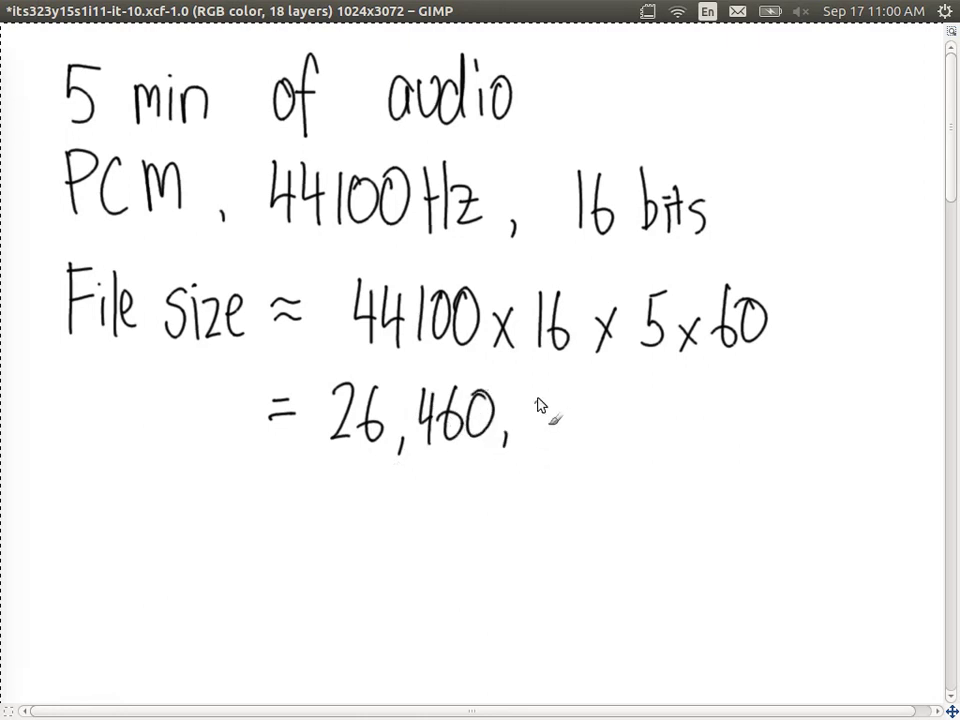
pyautogui.moveTo(536, 402); pyautogui.dragTo(564, 404)
pyautogui.moveTo(598, 400)
pyautogui.mouseDown()
pyautogui.moveTo(576, 432)
pyautogui.moveTo(598, 402)
pyautogui.moveTo(647, 440)
pyautogui.moveTo(648, 417)
pyautogui.moveTo(648, 440)
pyautogui.mouseUp()
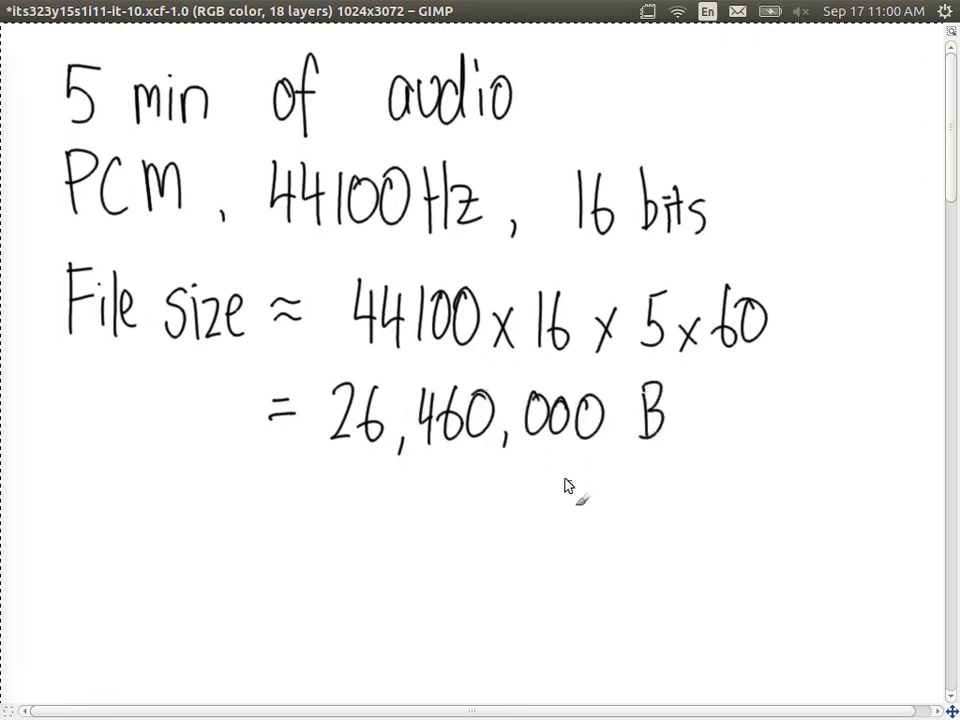
pyautogui.click(648, 466)
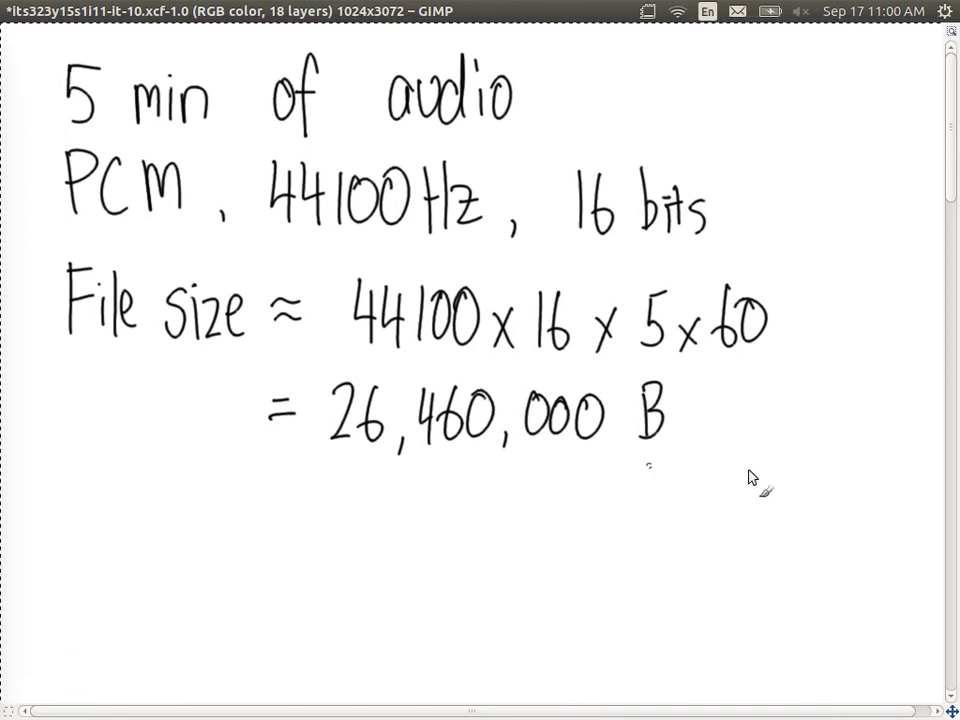
pyautogui.hotkey('ctrl', 'z')
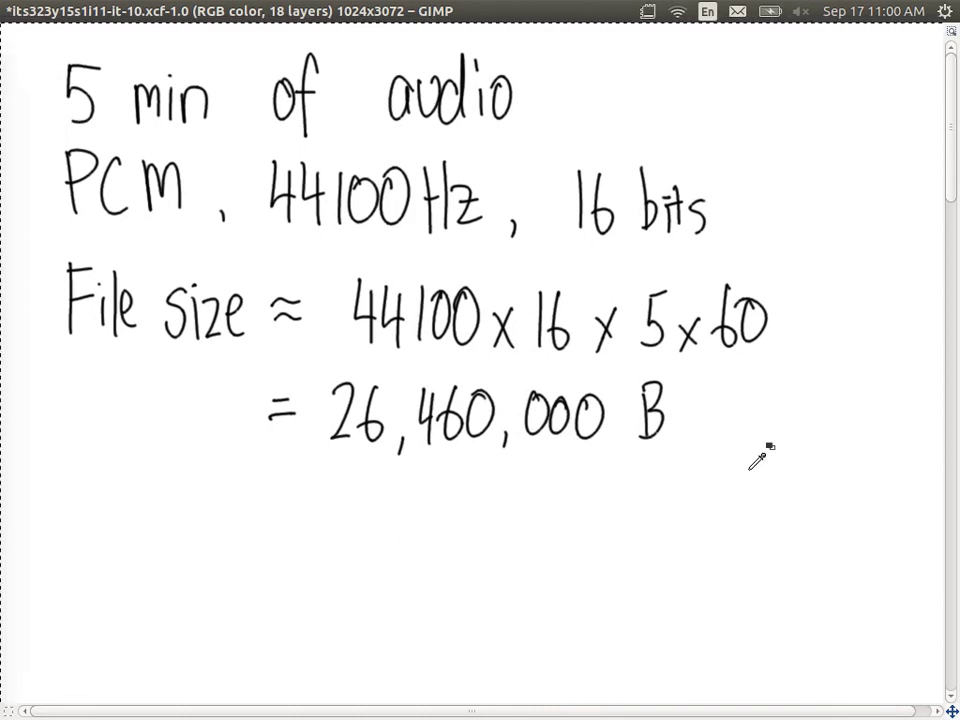
# Switch to the terminal opened in the ~/its323/examples folder and maximize its window
pyautogui.hotkey('alt', 'Tab')
pyautogui.hotkey('ctrl', 'alt', 'Up')
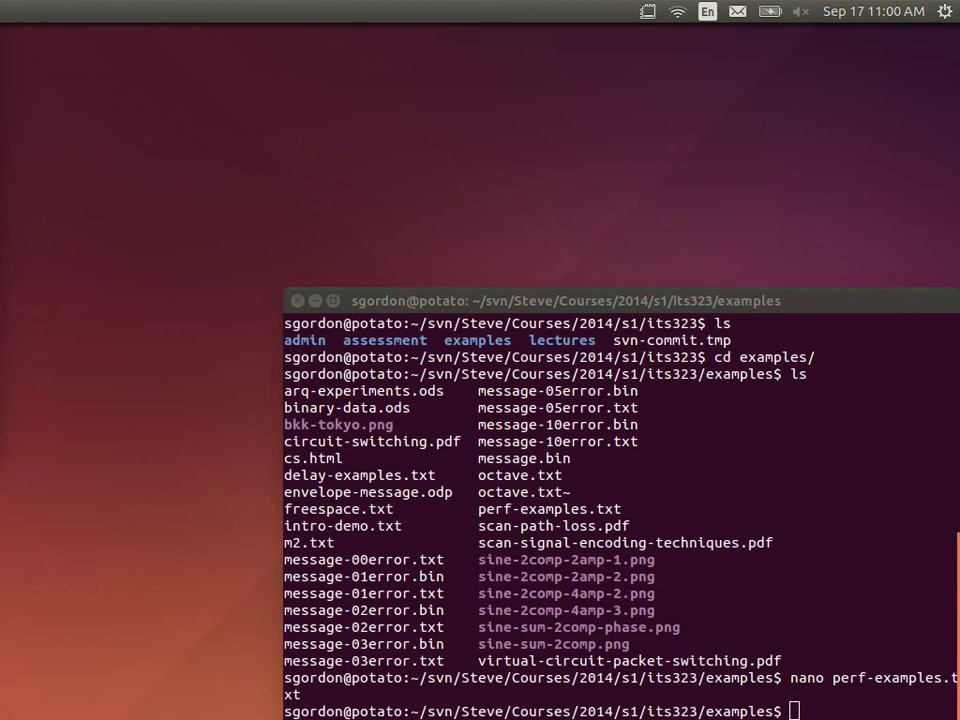
pyautogui.hotkey('alt', 'Tab')
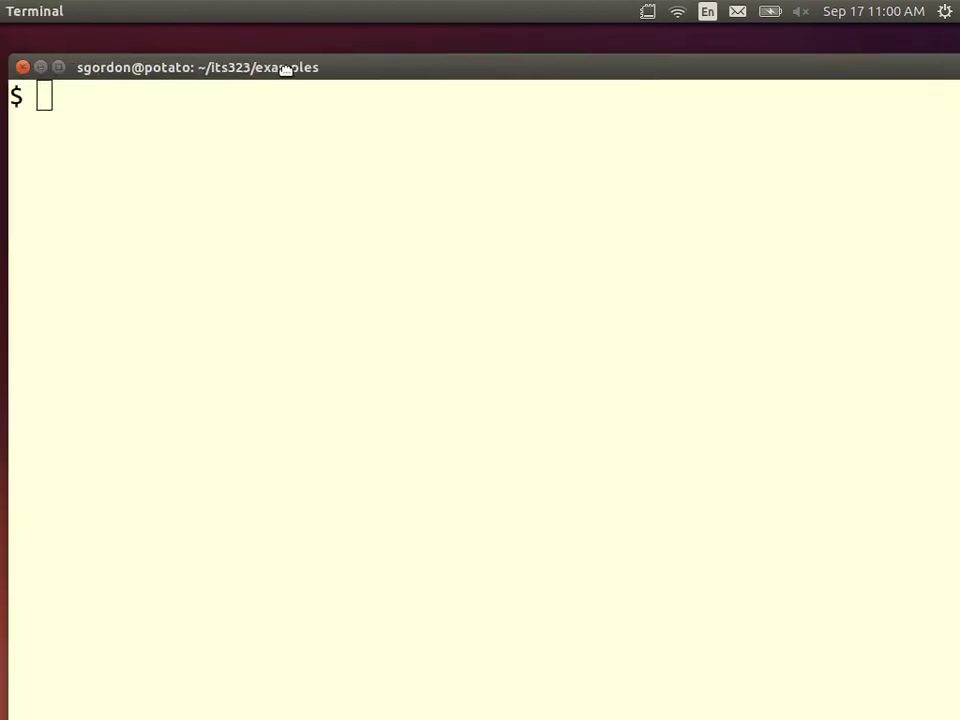
pyautogui.moveTo(285, 71); pyautogui.dragTo(325, 64)
pyautogui.click(93, 56)
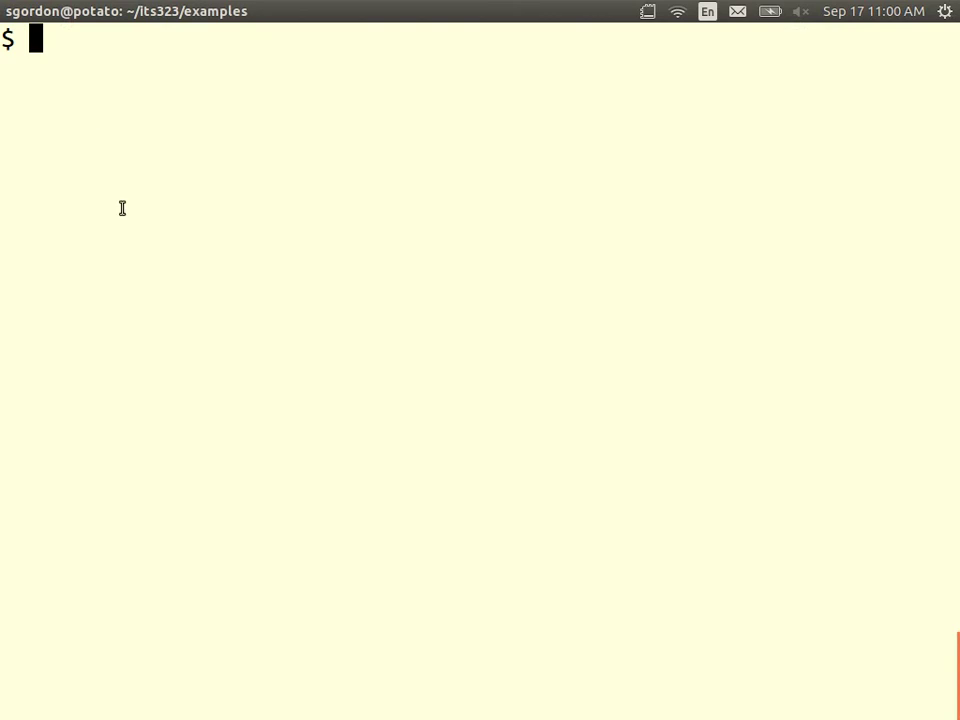
# Run ls -l audio2* to list the recording's details, and highlight the audio2.wav file name and its size
pyautogui.write('ls -l a')
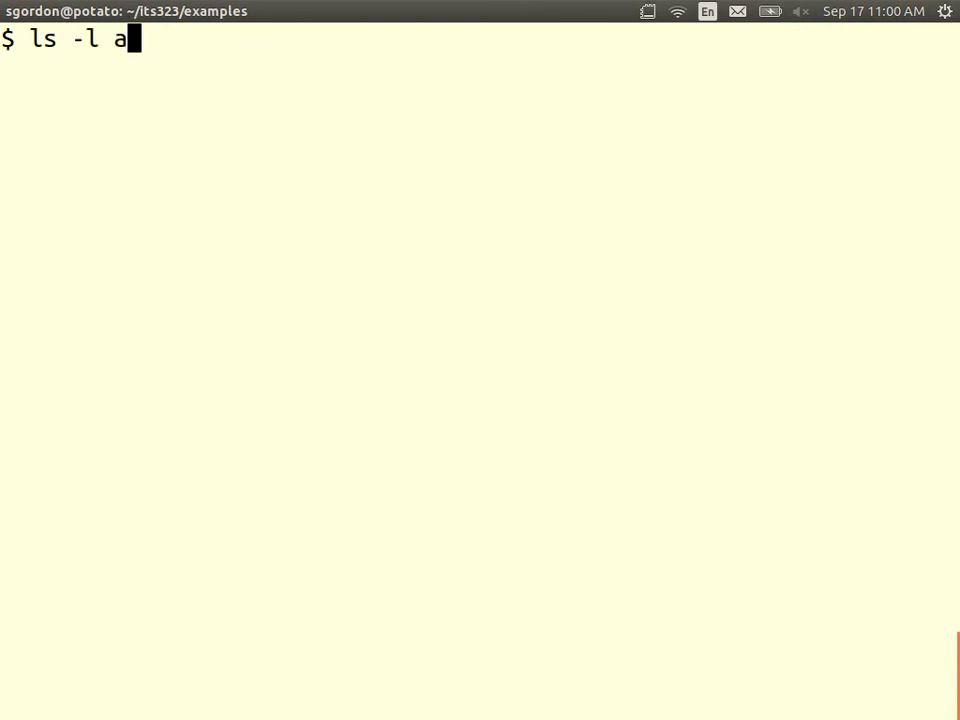
pyautogui.write('udio2*')
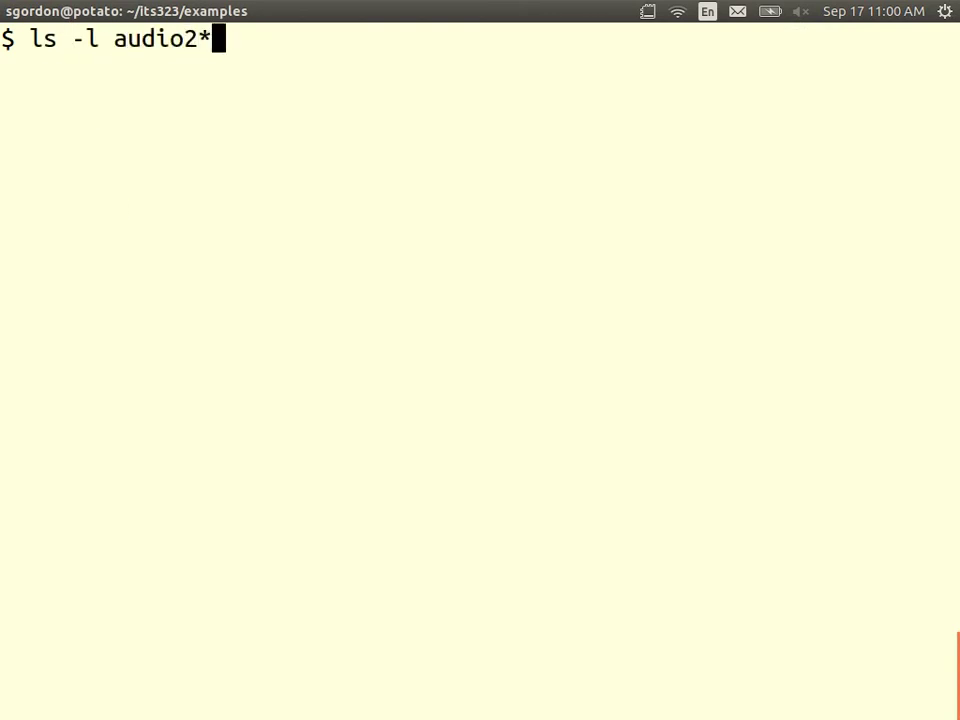
pyautogui.press('Return')
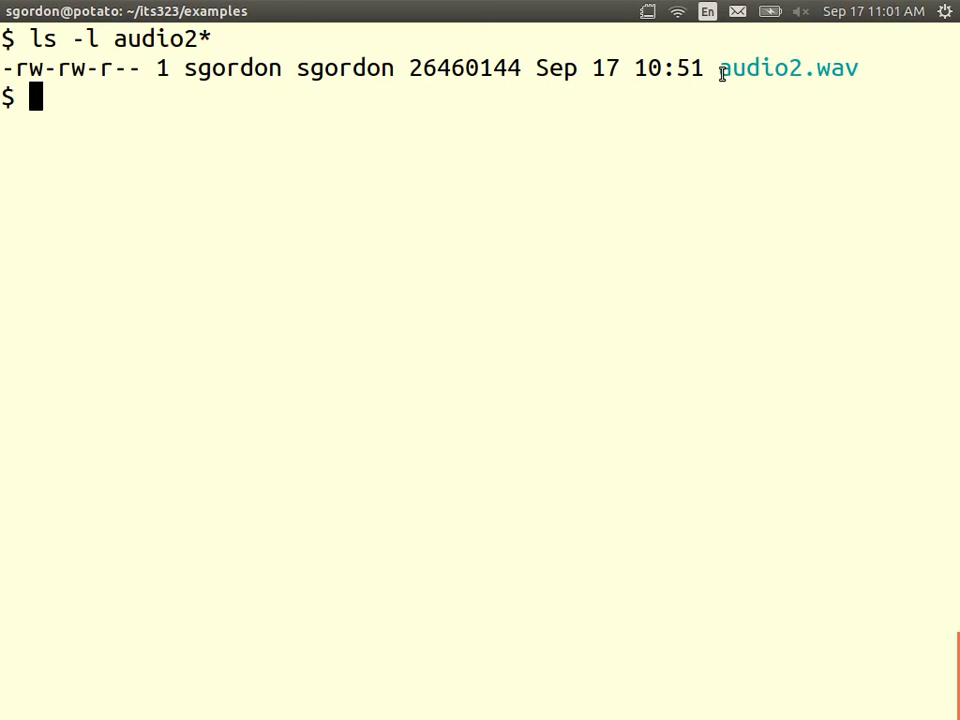
pyautogui.moveTo(721, 73); pyautogui.dragTo(857, 69)
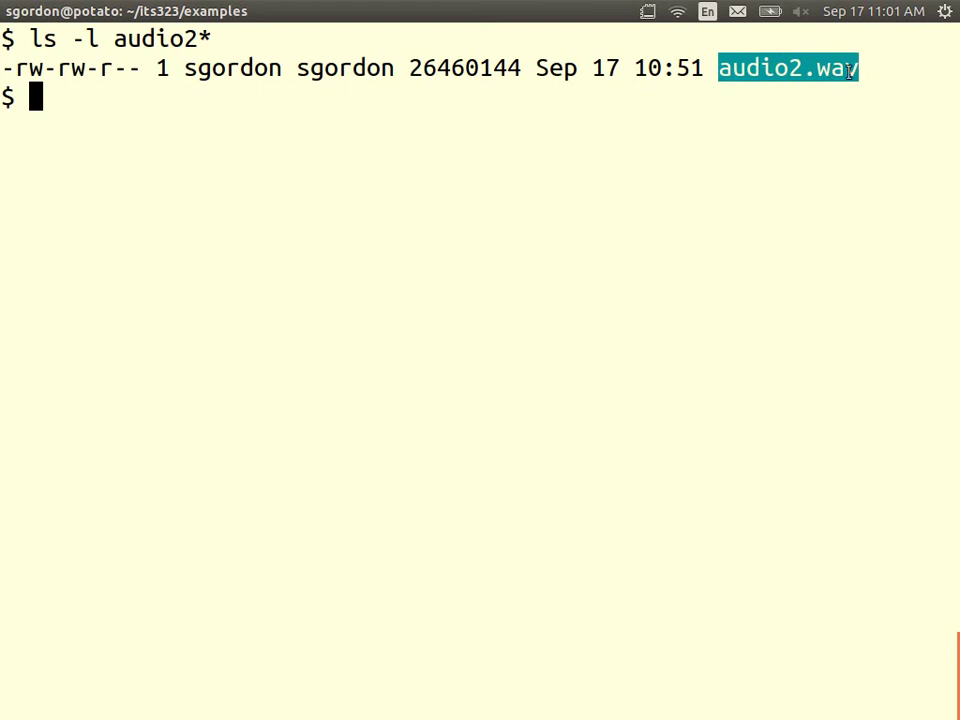
pyautogui.doubleClick(441, 65)
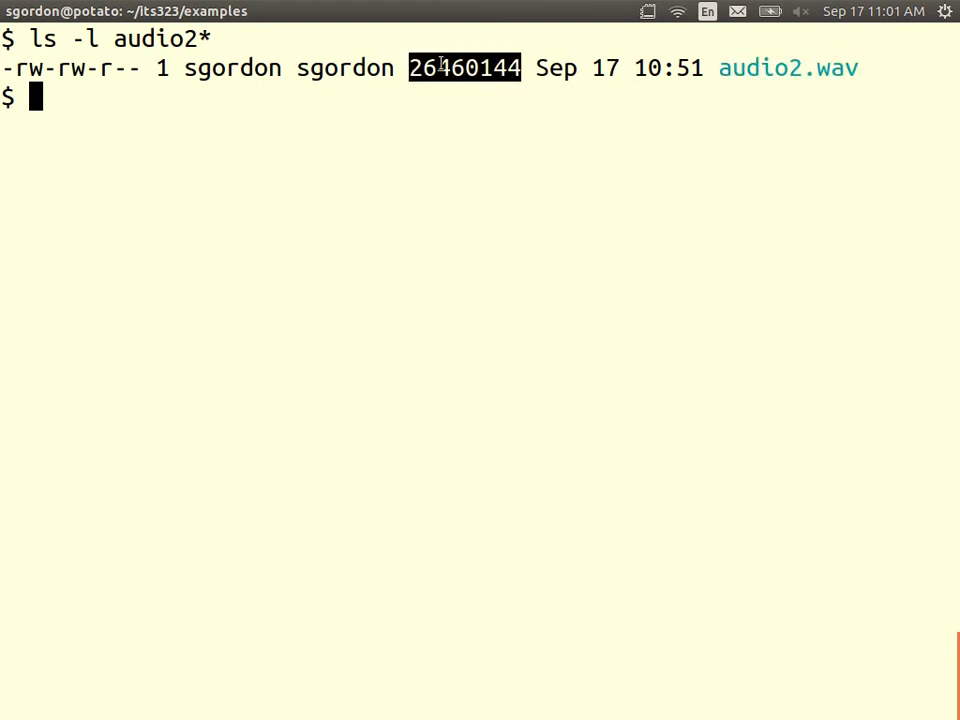
pyautogui.click(476, 122)
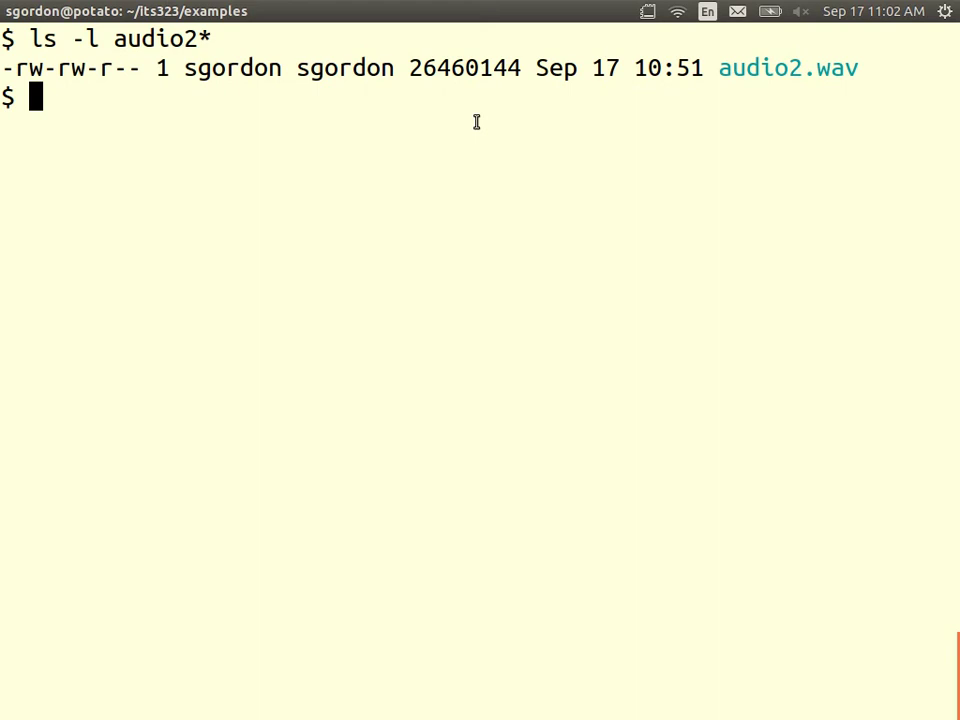
# Switch to Audacity and export the recording as an MP3 file named audio2.mp3 in the examples folder
pyautogui.hotkey('alt', 'Tab')
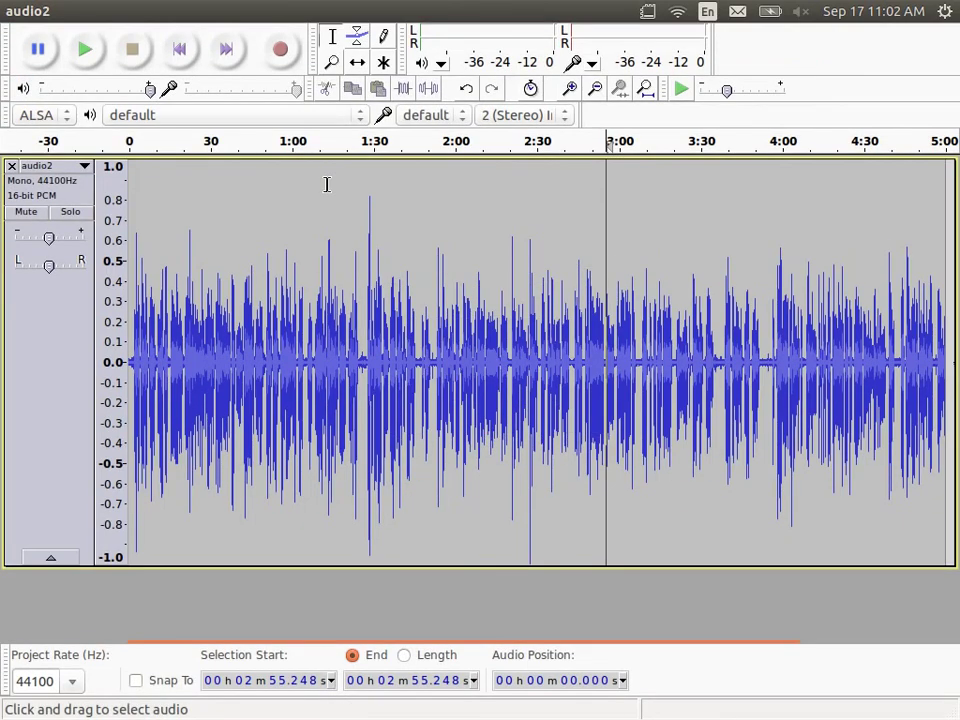
pyautogui.click(78, 11)
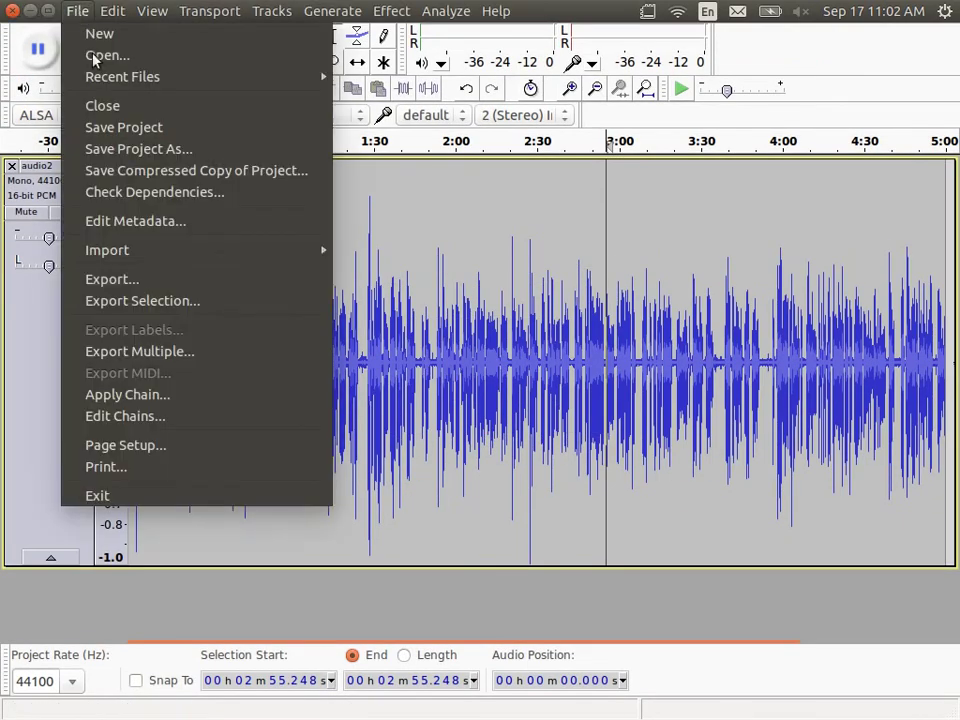
pyautogui.click(180, 282)
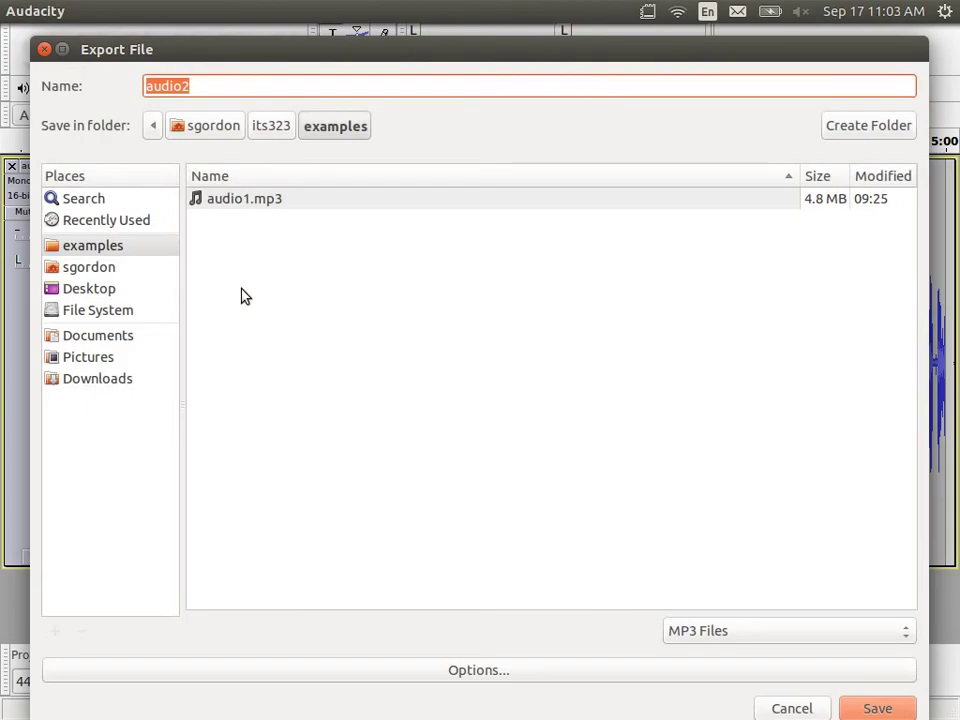
pyautogui.click(312, 90)
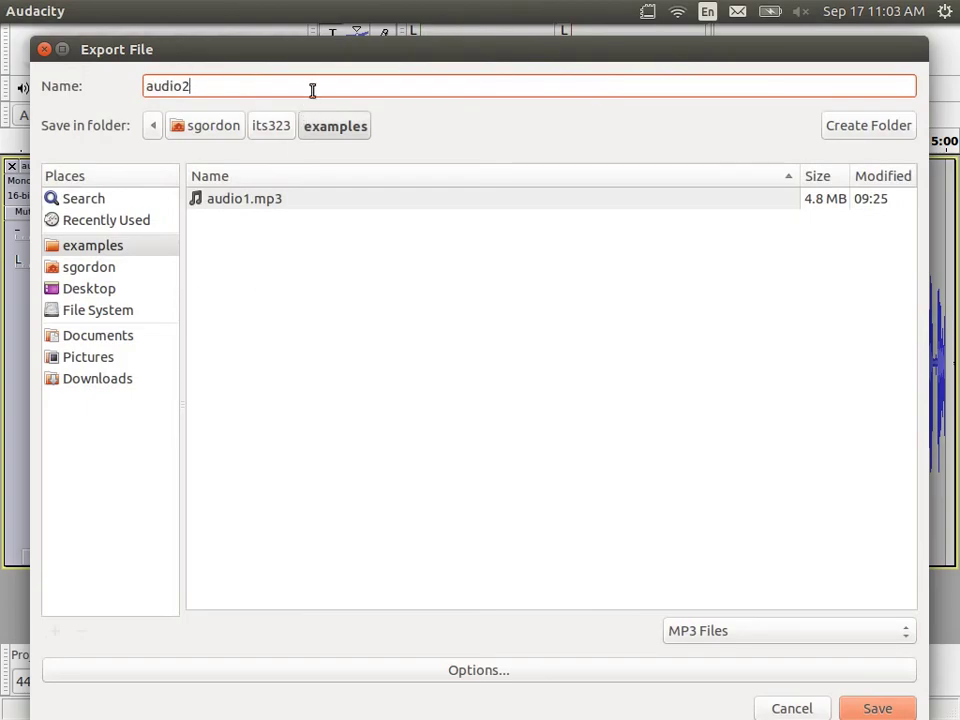
pyautogui.write('.mp3')
pyautogui.click(868, 707)
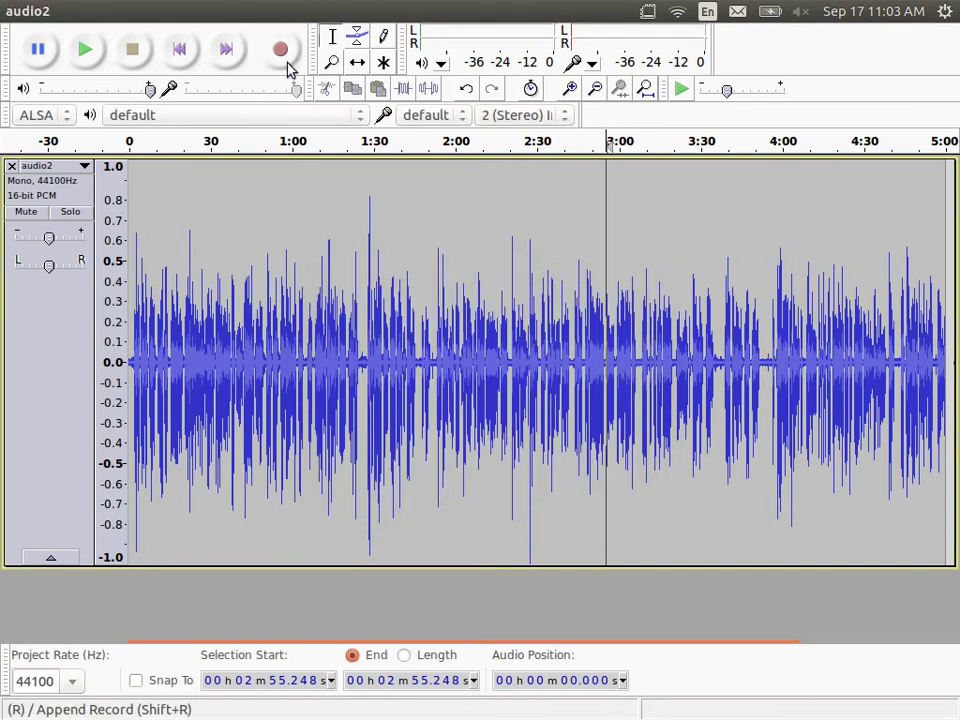
# Export the recording again to the examples folder under the name audio2, with FLAC Files as the format
pyautogui.click(86, 11)
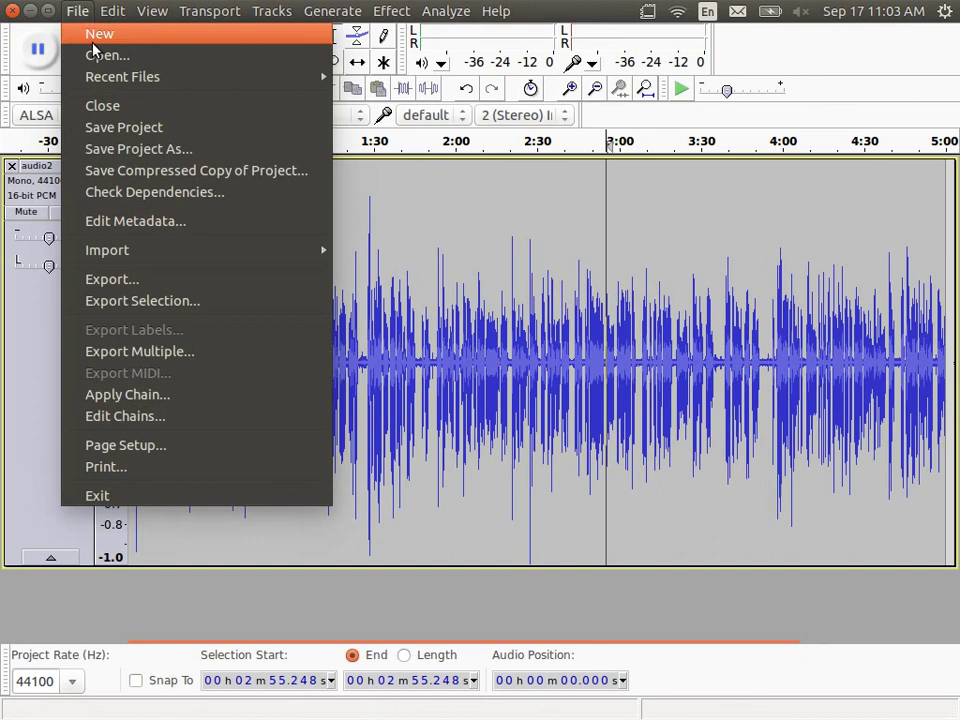
pyautogui.click(184, 278)
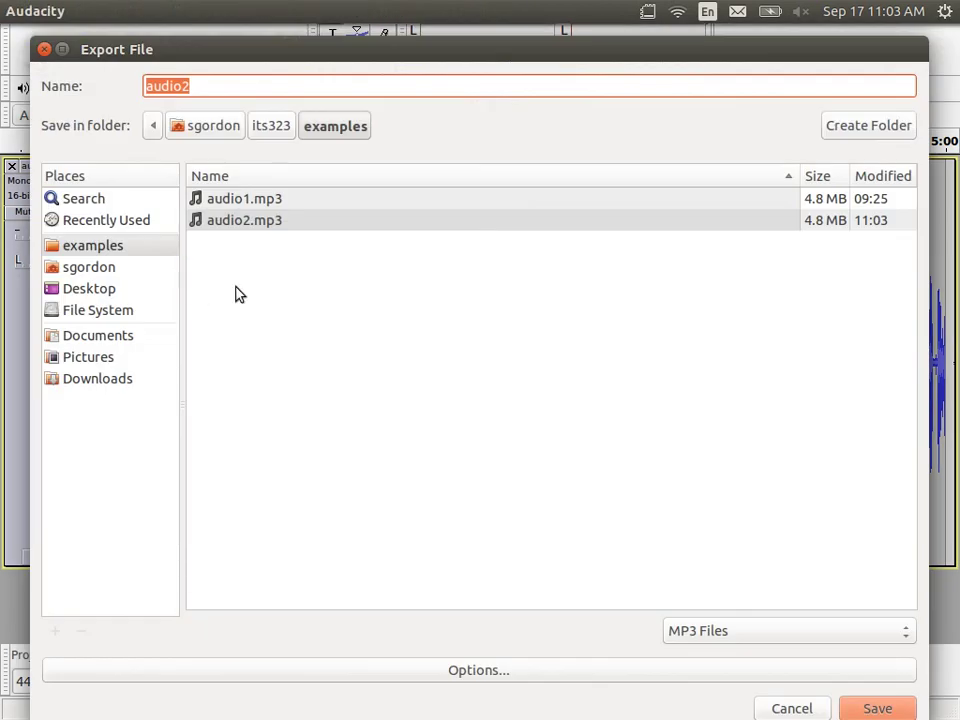
pyautogui.click(330, 86)
pyautogui.write('.flac')
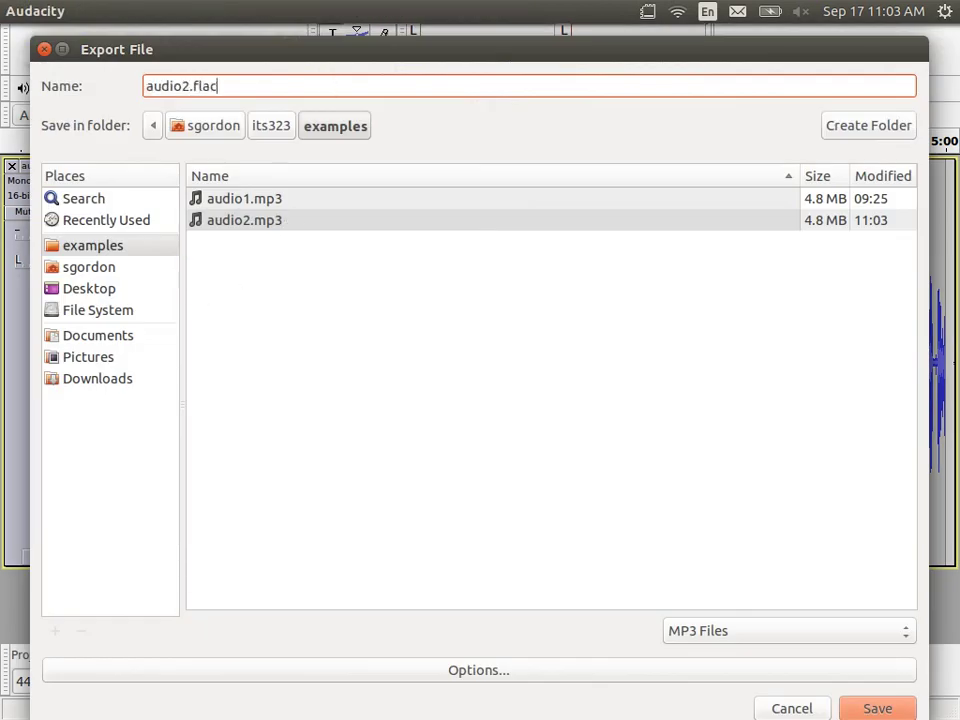
pyautogui.press('BackSpace')
pyautogui.press('BackSpace')
pyautogui.press('BackSpace')
pyautogui.press('BackSpace')
pyautogui.press('BackSpace')
pyautogui.click(791, 632)
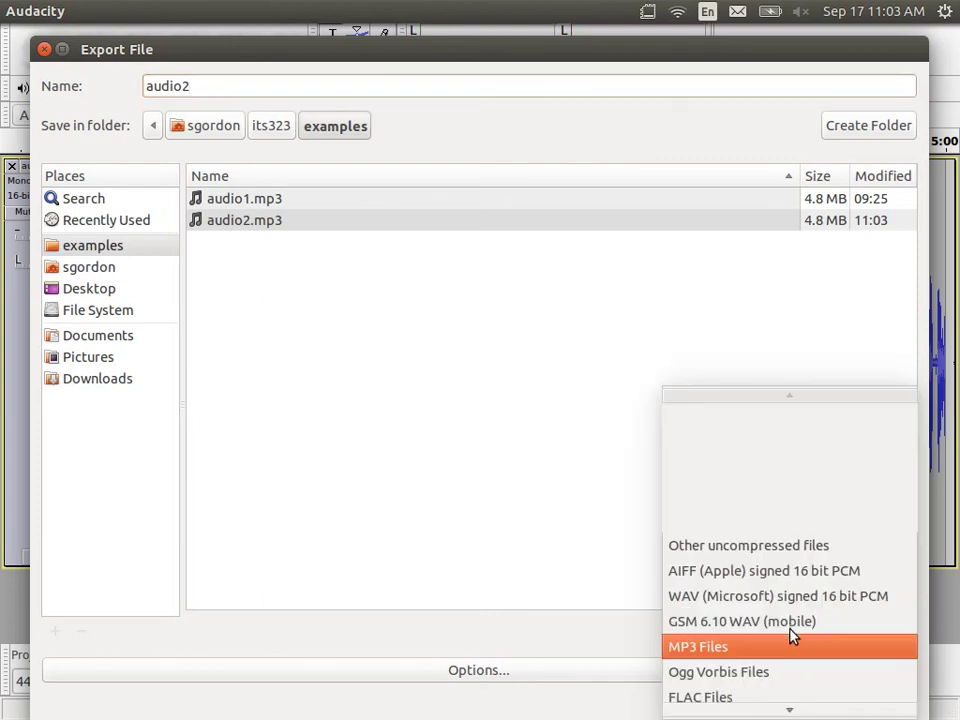
pyautogui.click(804, 690)
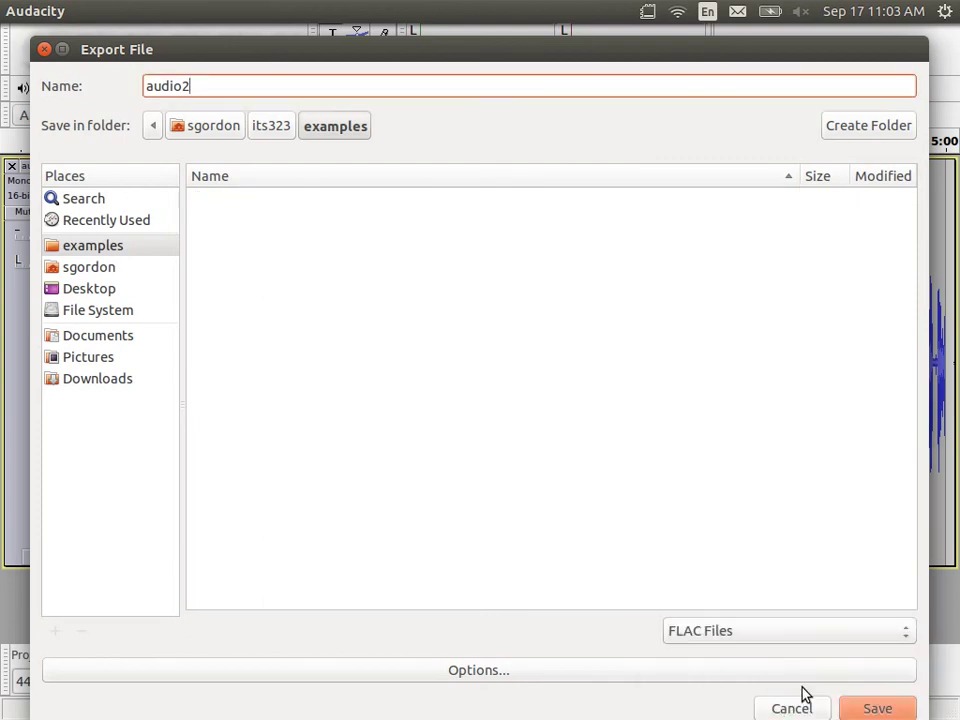
pyautogui.click(823, 630)
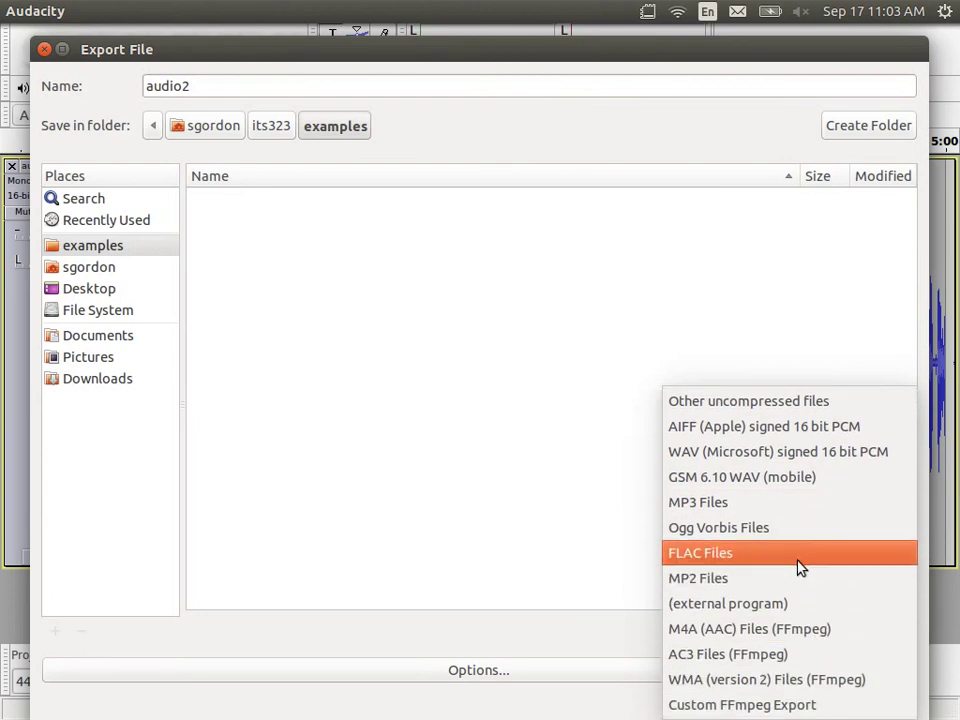
pyautogui.click(800, 555)
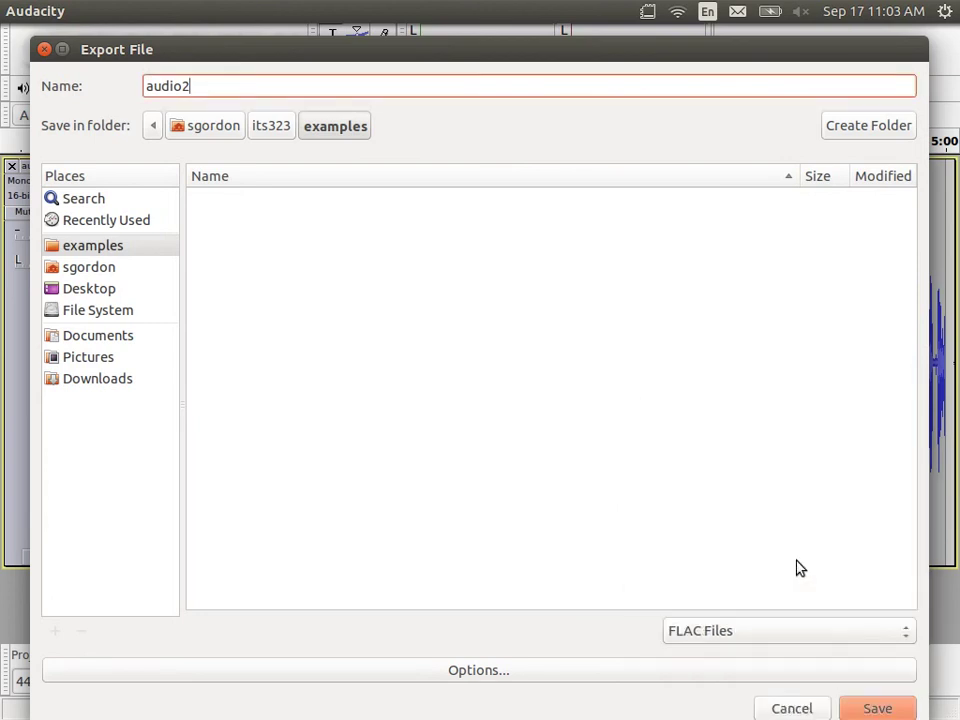
pyautogui.click(875, 708)
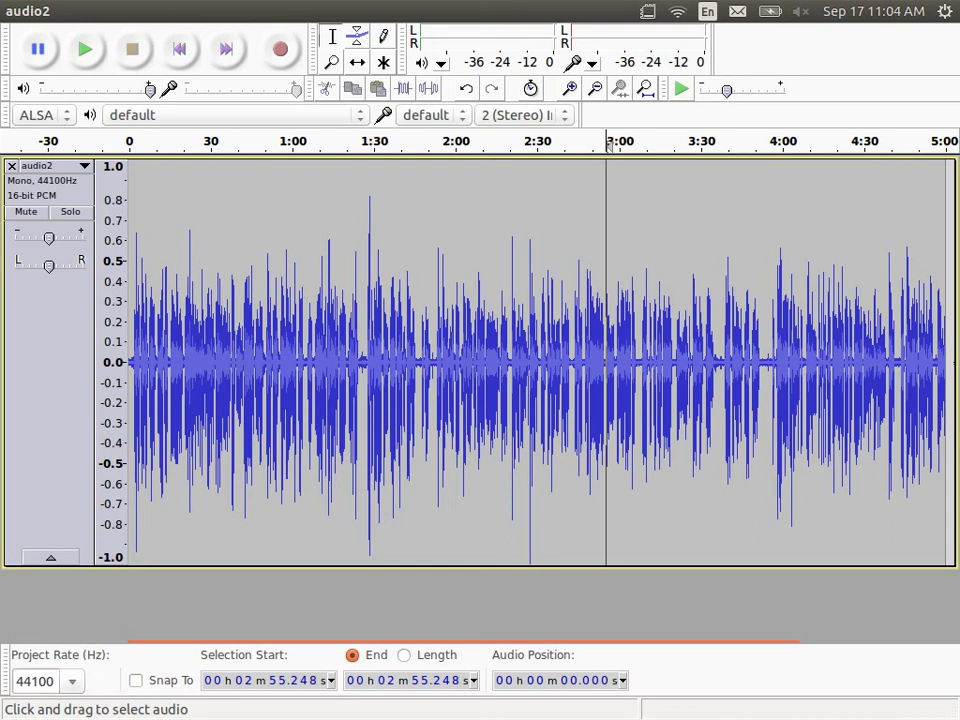
# Switch to the terminal, rerun ls -l audio2*, and highlight the sizes of the WAV, MP3 and FLAC files in turn
pyautogui.hotkey('alt', 'Tab')
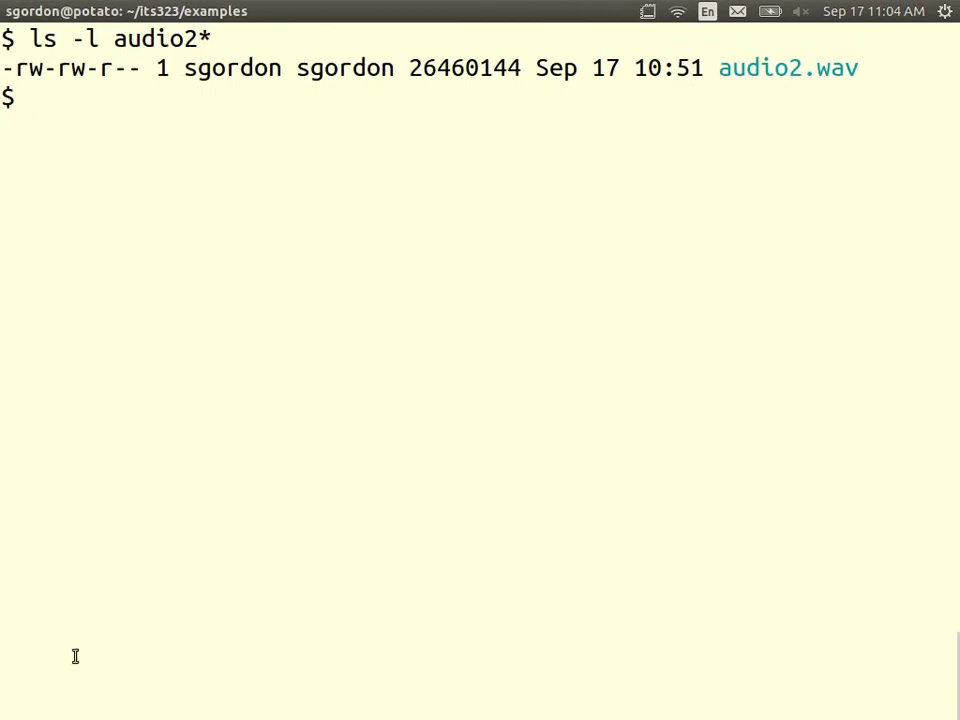
pyautogui.press('Up')
pyautogui.press('Return')
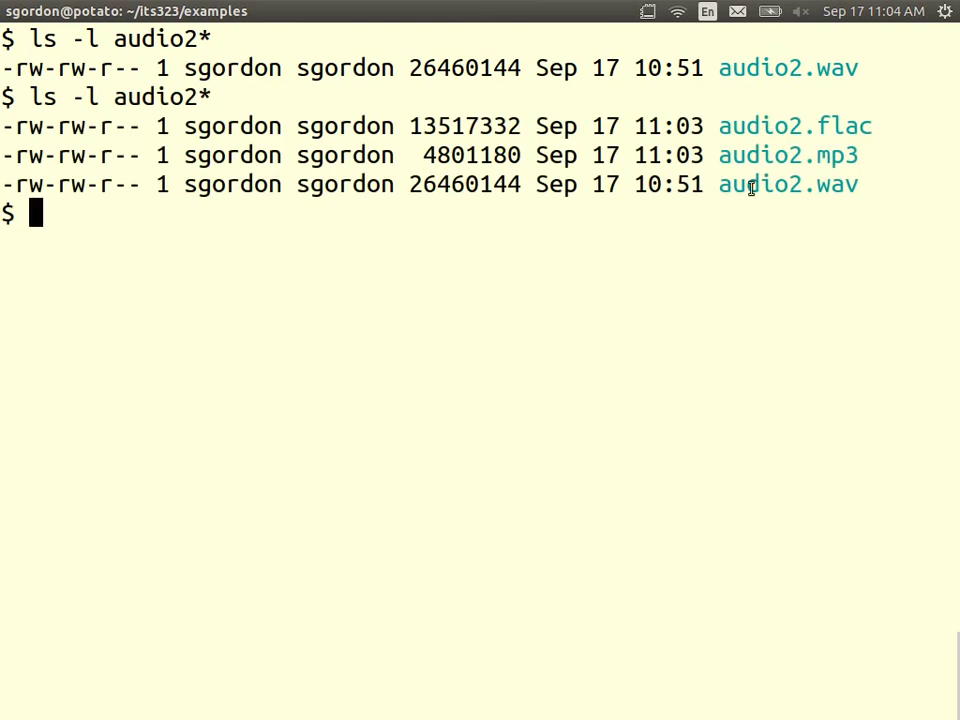
pyautogui.doubleClick(485, 184)
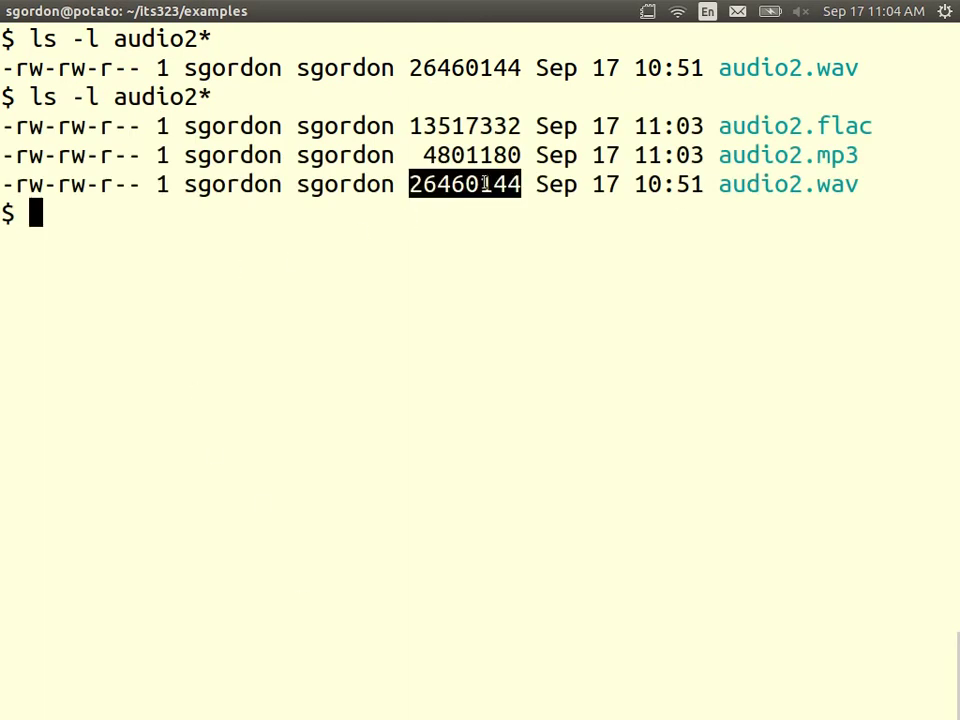
pyautogui.doubleClick(437, 155)
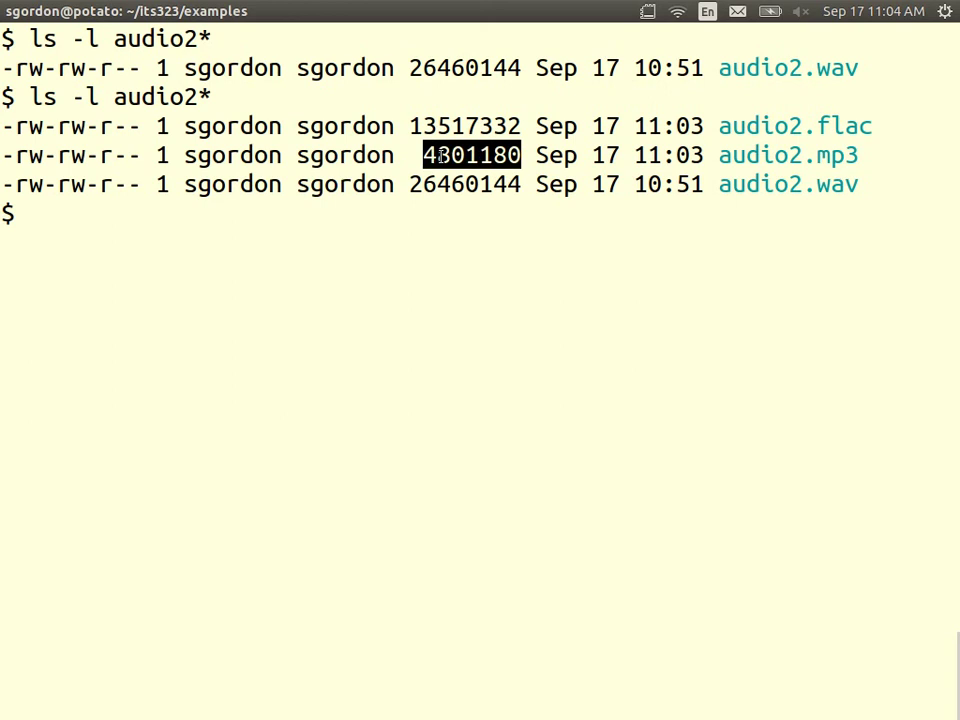
pyautogui.doubleClick(447, 124)
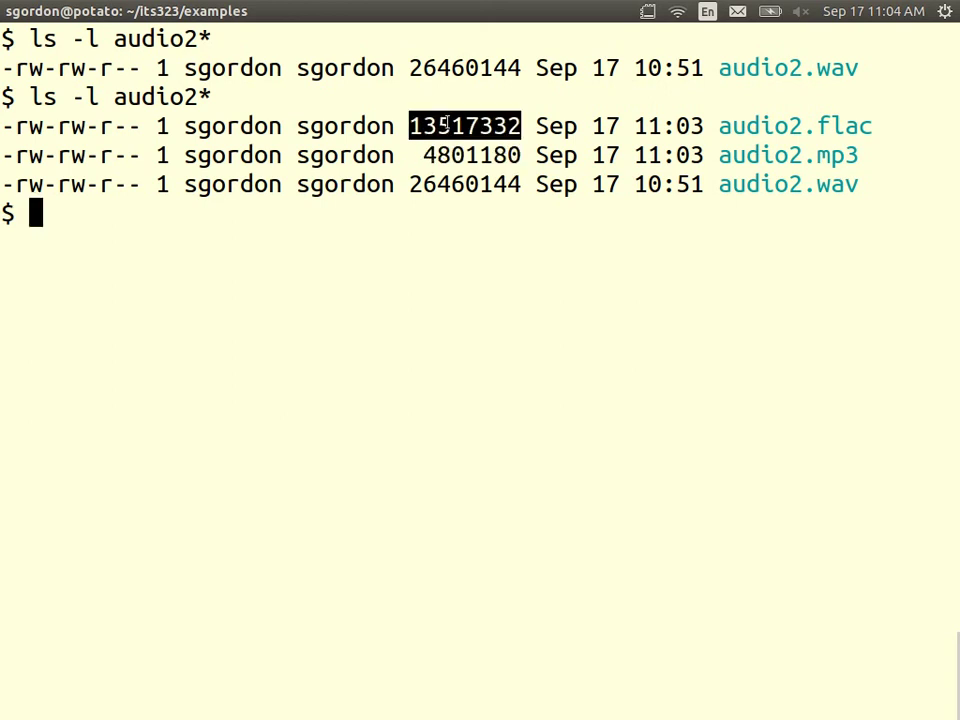
pyautogui.click(469, 258)
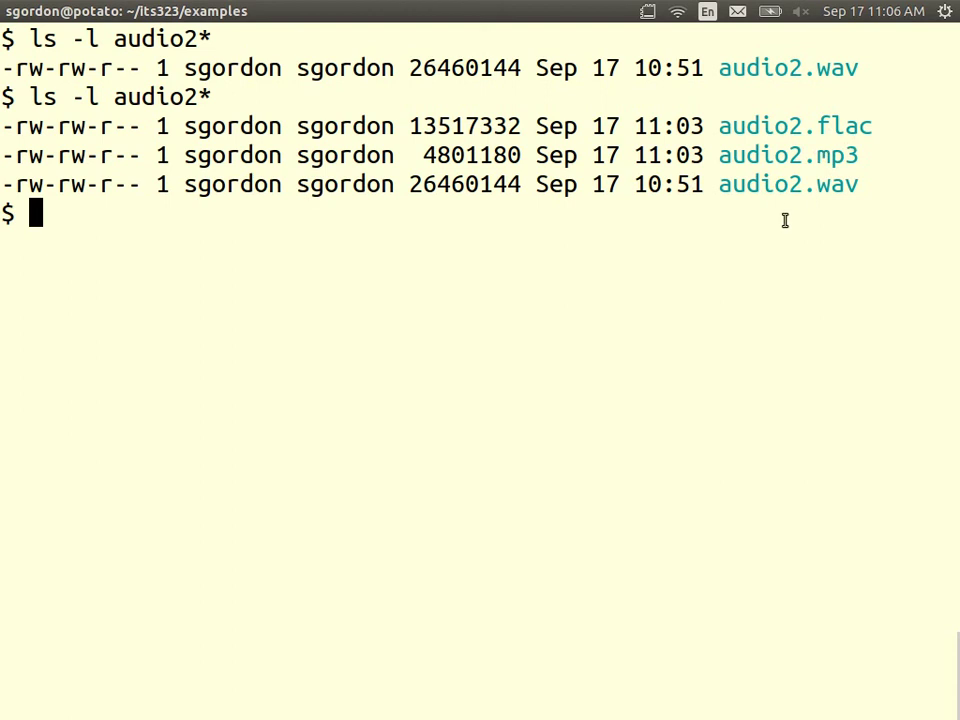
# Go past the Audacity and handwritten notes workspaces to return to the Sampling Theorem lecture slide
pyautogui.hotkey('ctrl', 'alt', 'Down')
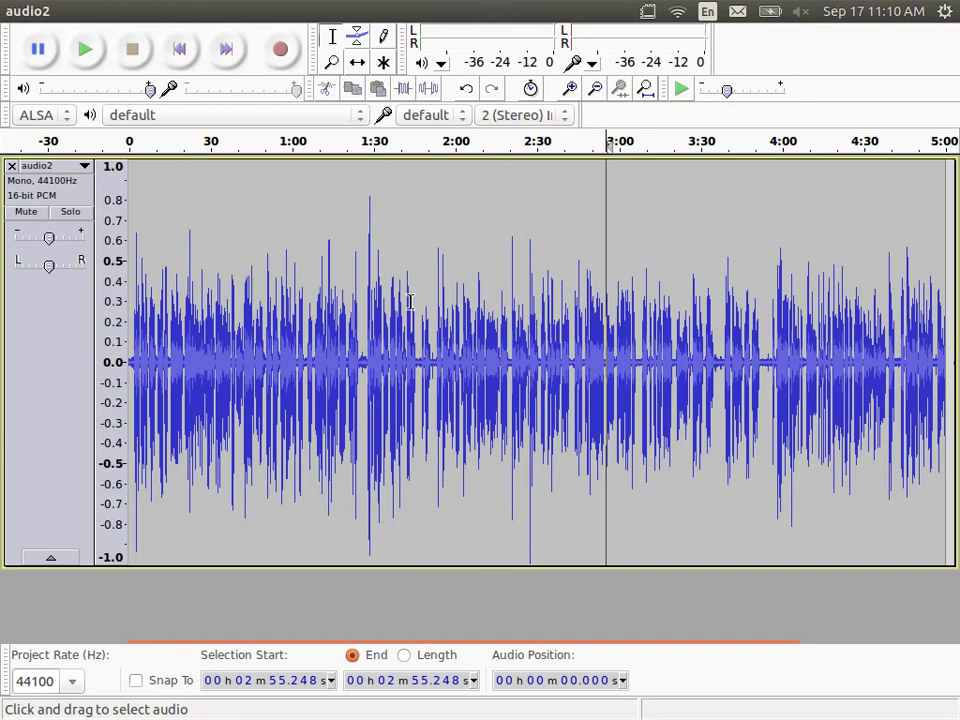
pyautogui.hotkey('ctrl', 'alt', 'Left')
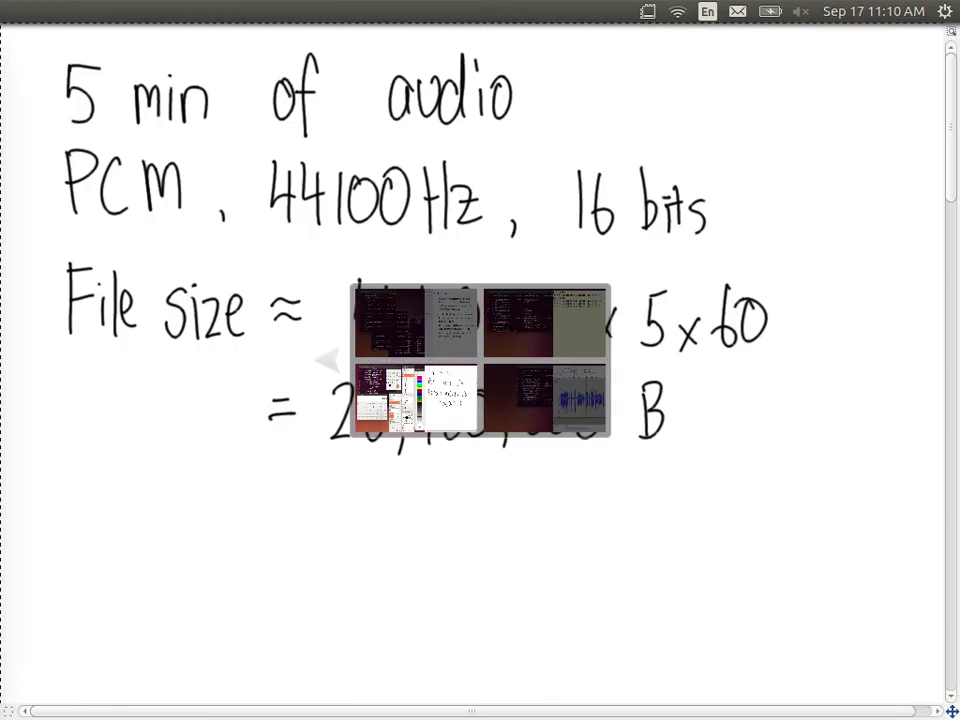
pyautogui.hotkey('ctrl', 'alt', 'Up')
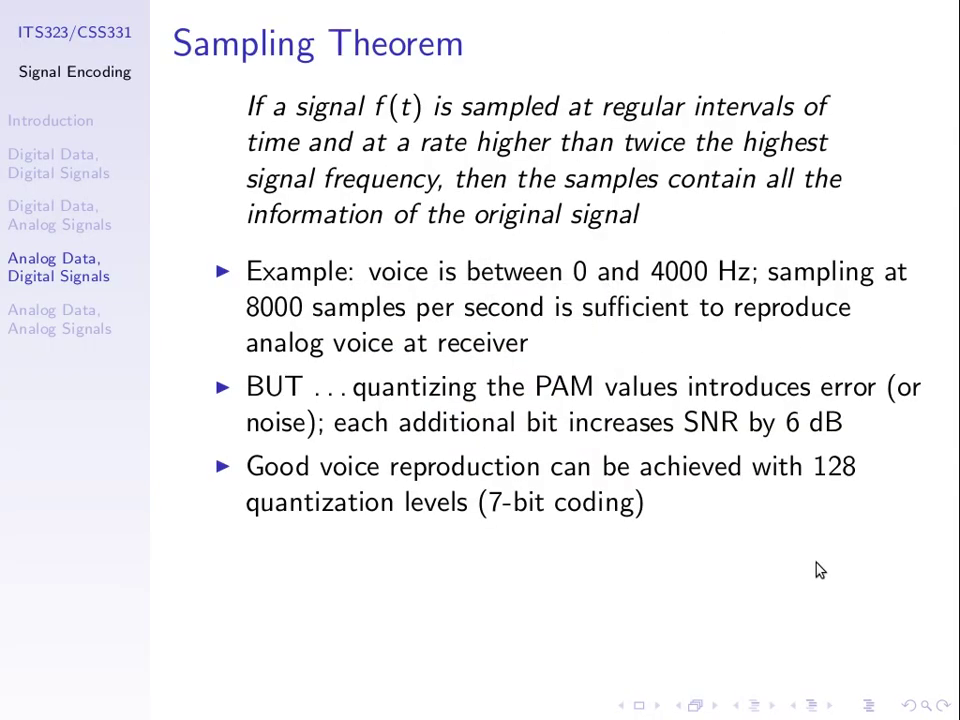